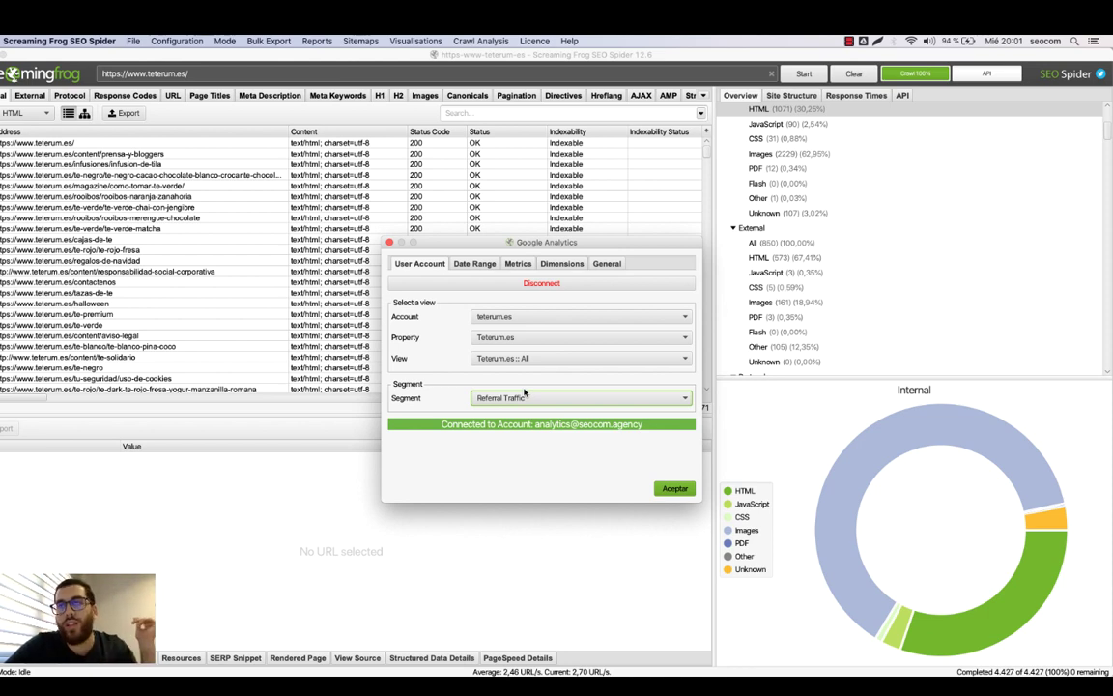
Check the Google Analytics date range and accept the connection settings
{"action": "left_click", "coordinate": [475, 264]}
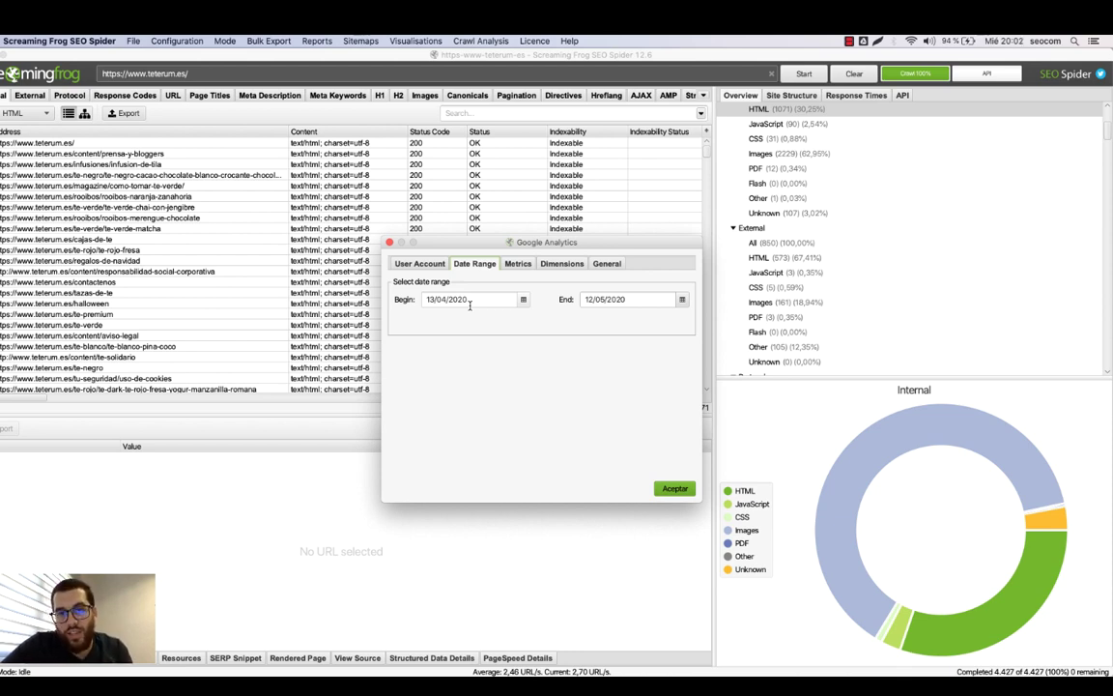
{"action": "left_click", "coordinate": [673, 488]}
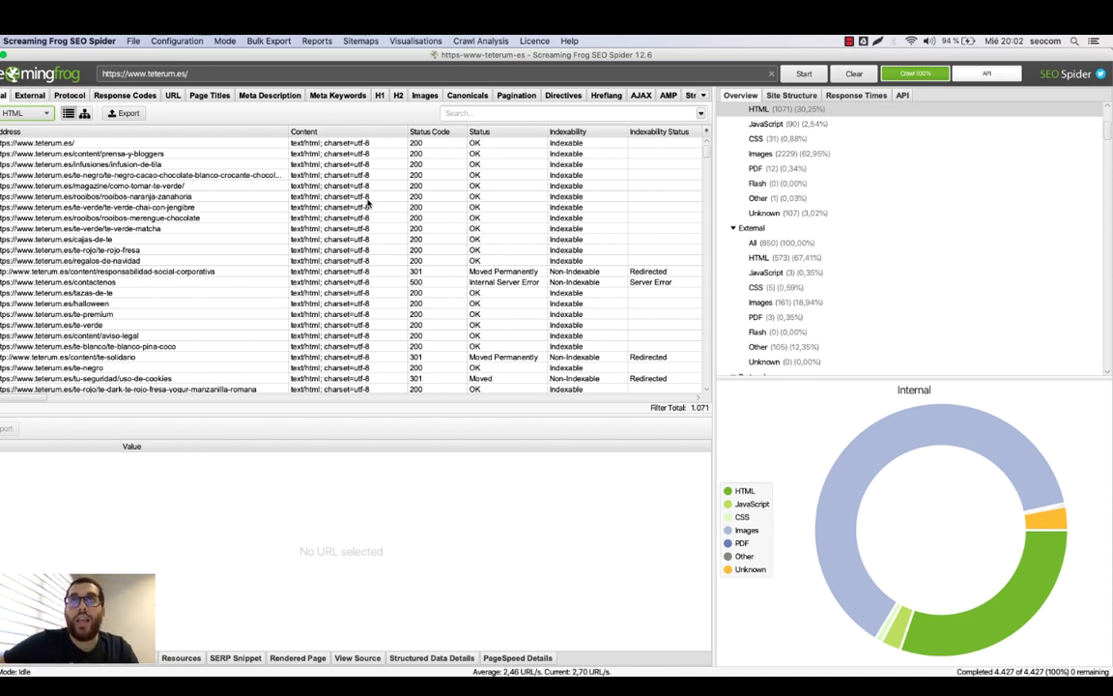
{"action": "left_click", "coordinate": [162, 43]}
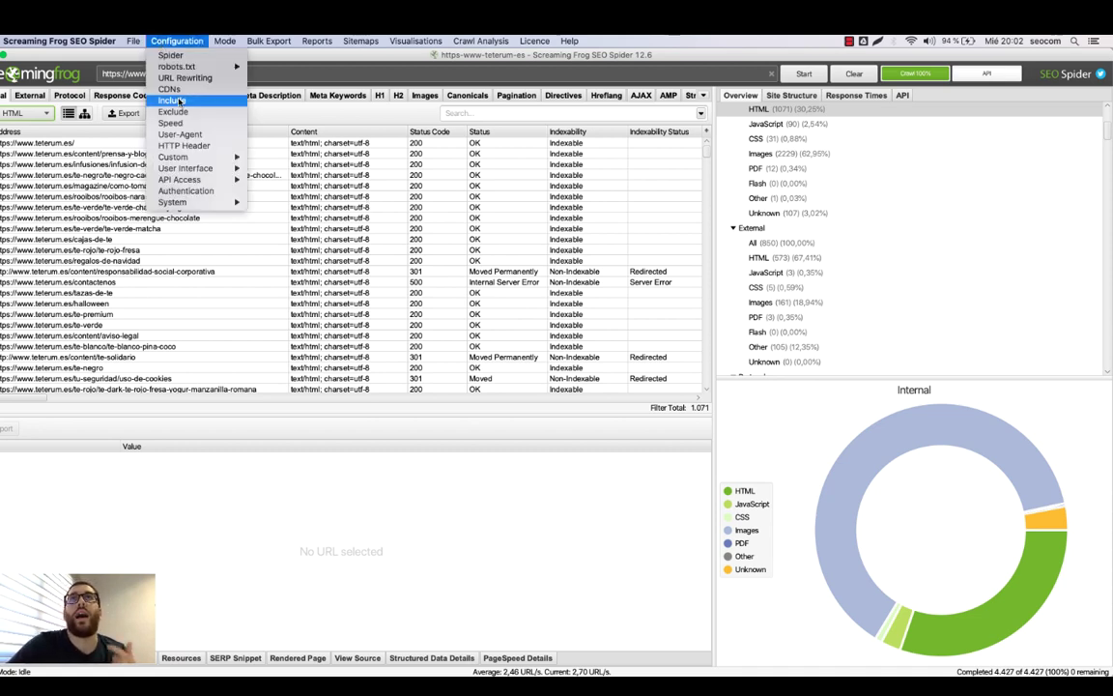
{"action": "mouse_move", "coordinate": [192, 181]}
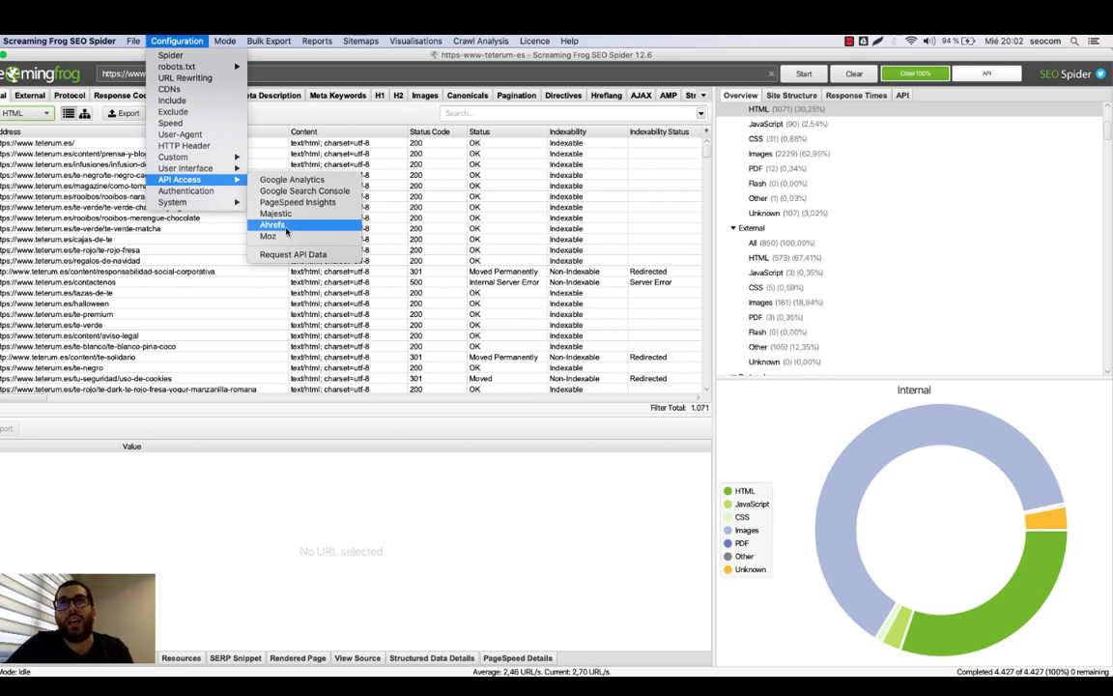
{"action": "left_click", "coordinate": [233, 267]}
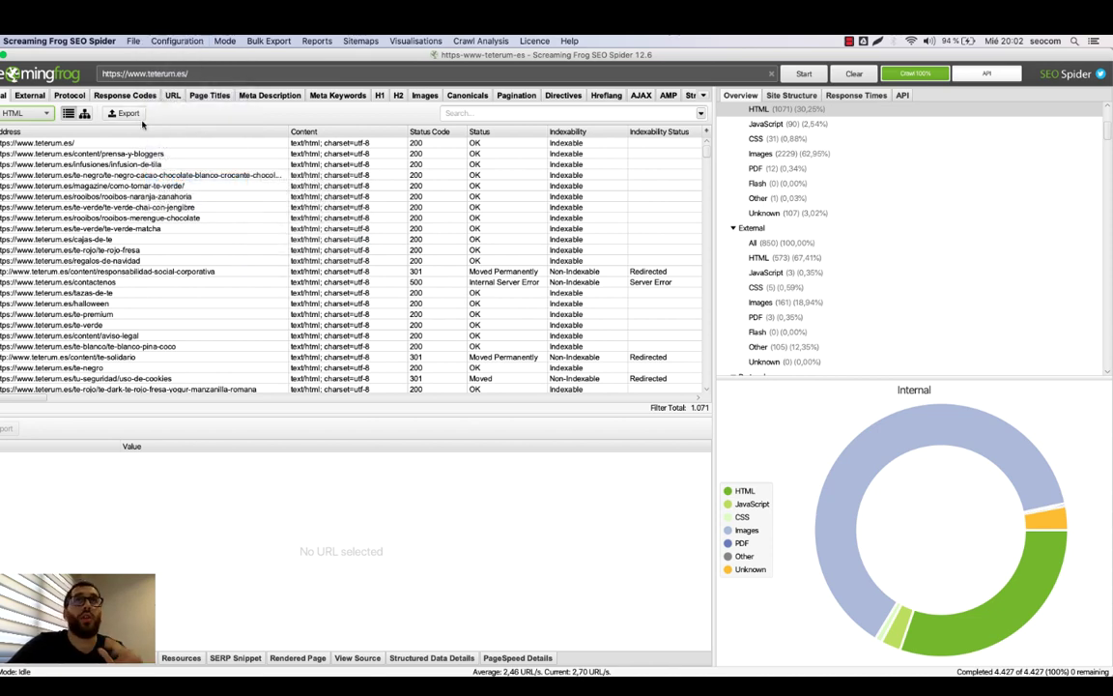
Export the crawl's internal HTML URL list
{"action": "left_click", "coordinate": [127, 114]}
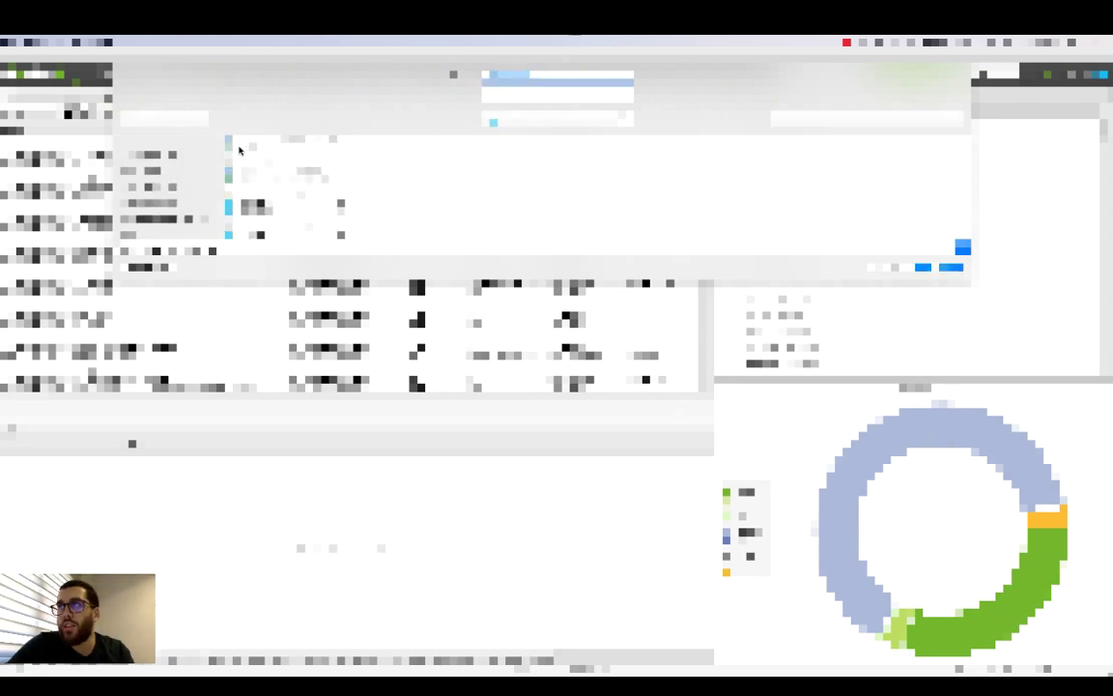
{"action": "key", "text": "Return"}
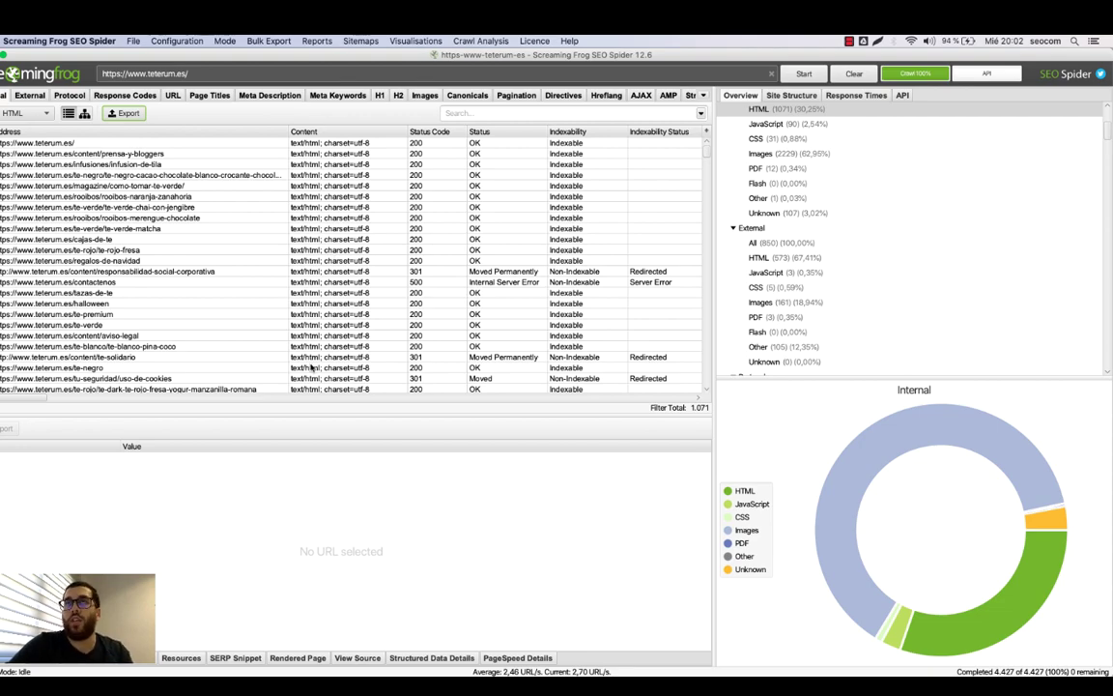
Switch to internal_html.xls in Excel and examine the crawl export's titles, meta descriptions, status codes and indexability
{"action": "key", "text": "ctrl+Right"}
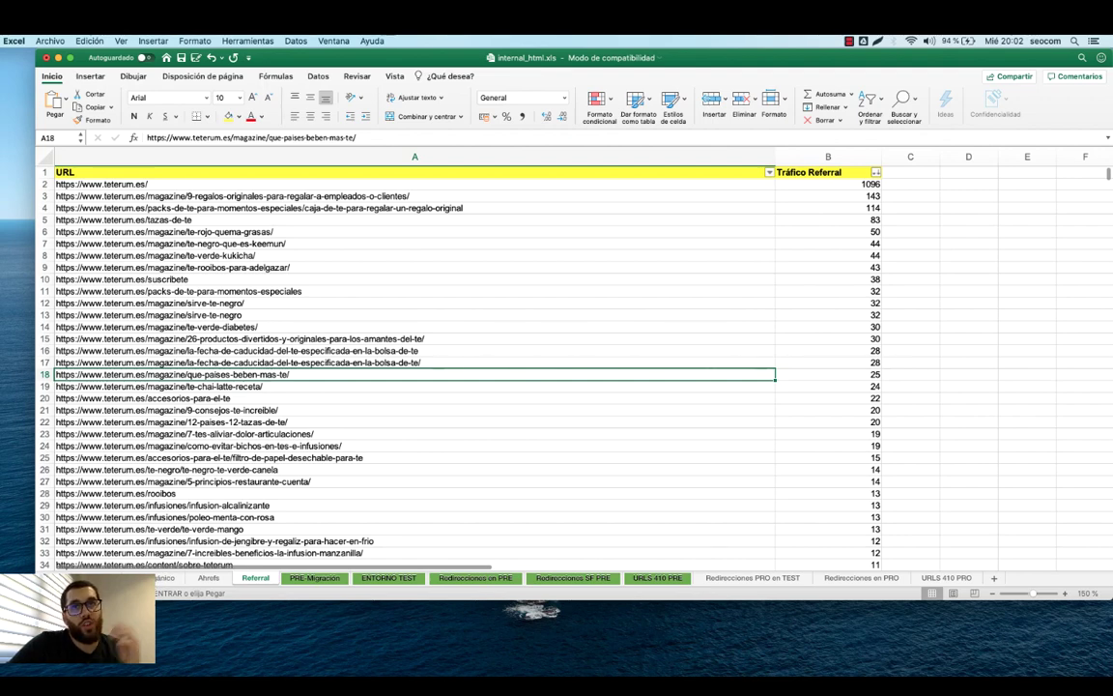
{"action": "left_click", "coordinate": [97, 578]}
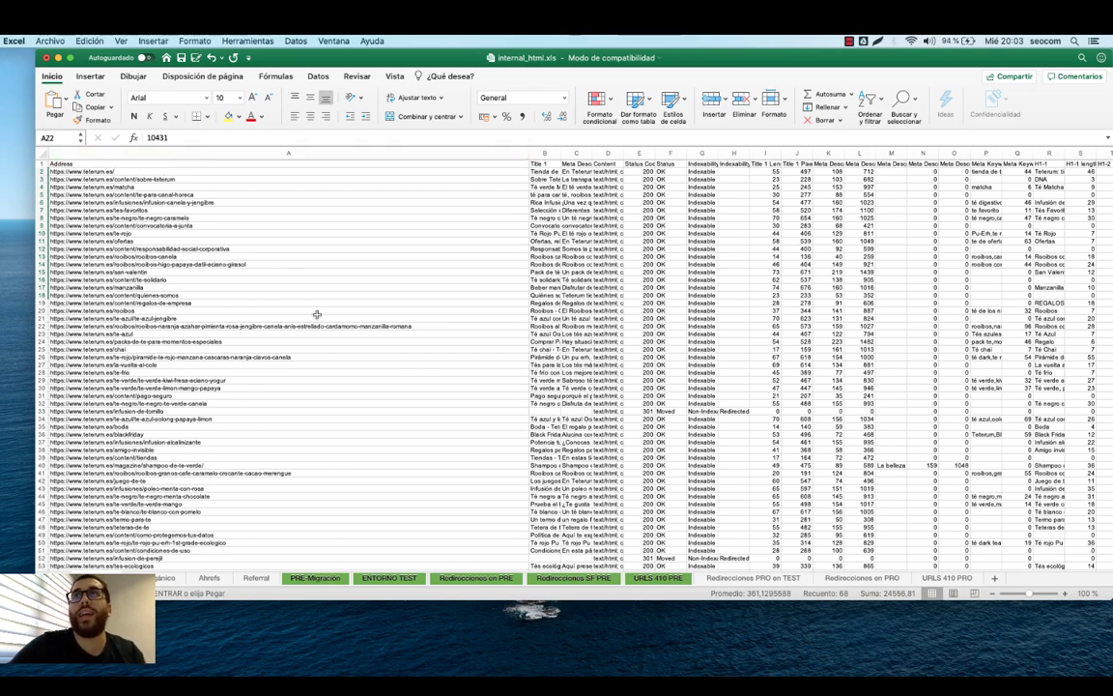
{"action": "left_click", "coordinate": [544, 179]}
{"action": "left_click", "coordinate": [576, 180]}
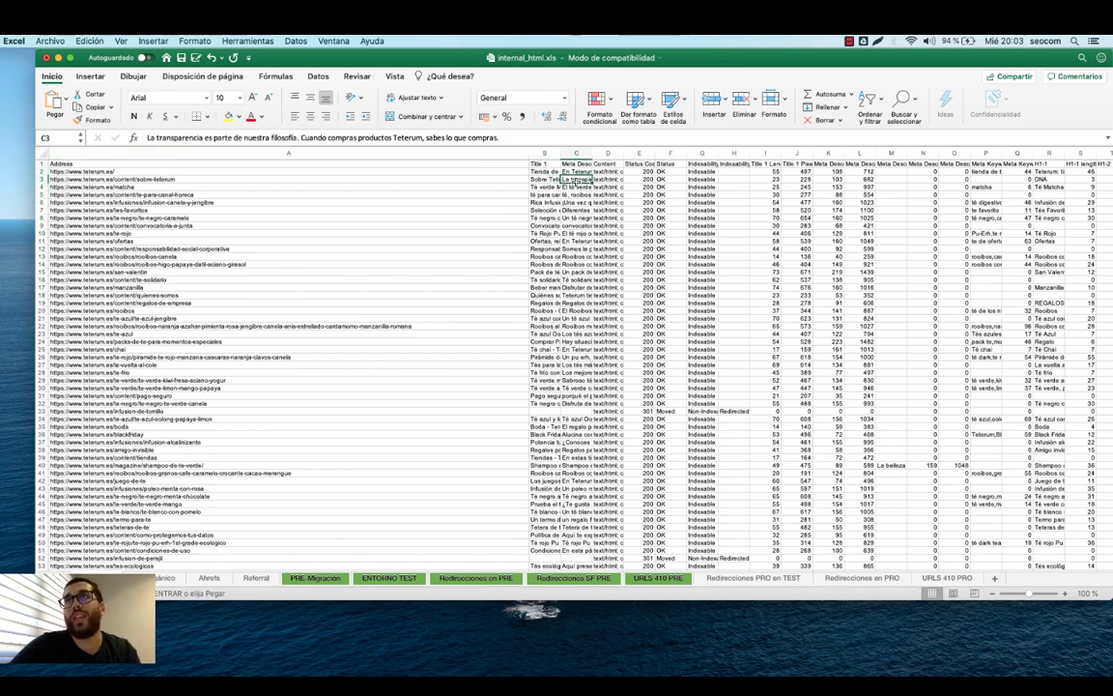
{"action": "left_click_drag", "start_coordinate": [641, 171], "coordinate": [631, 294]}
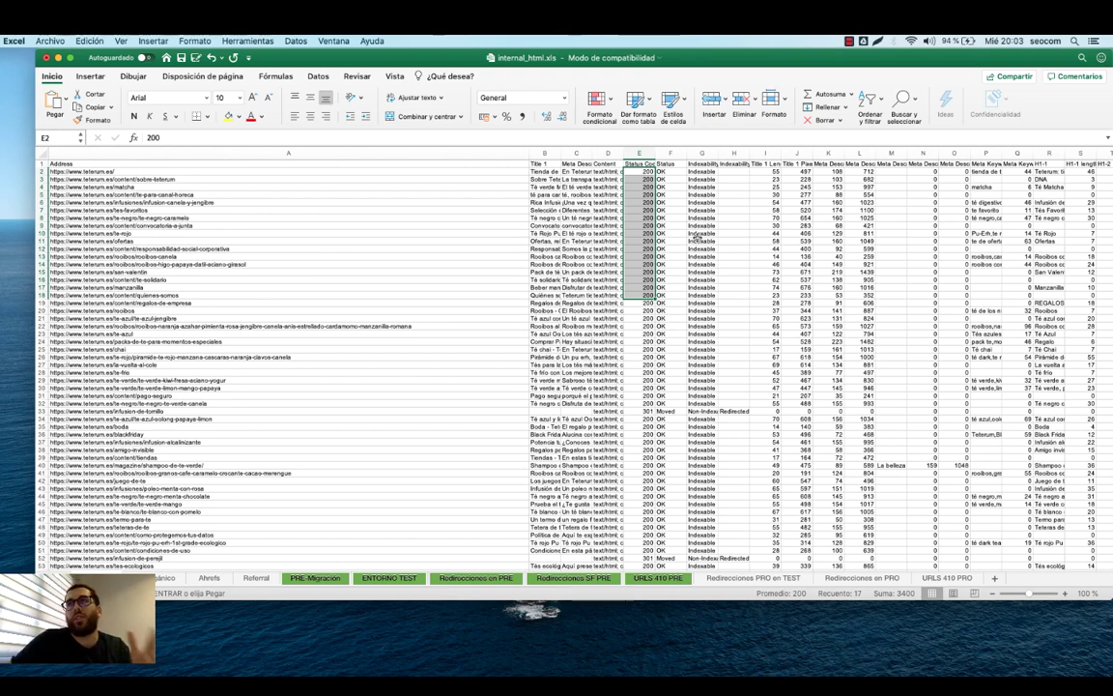
{"action": "left_click_drag", "start_coordinate": [696, 233], "coordinate": [698, 303]}
Examine the crawl export's Google Analytics data, selecting the adjacent columns AZ to BB that start with GA Sessions
{"action": "scroll", "coordinate": [1017, 280], "scroll_direction": "right", "scroll_amount": 5}
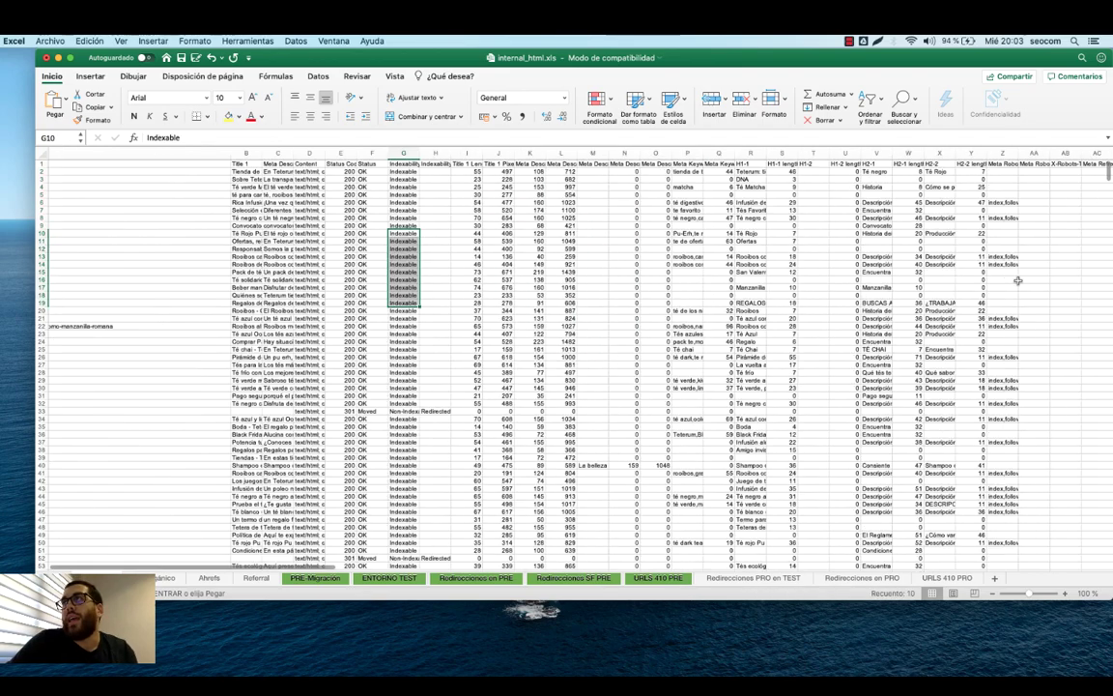
{"action": "scroll", "coordinate": [1018, 281], "scroll_direction": "right", "scroll_amount": 10}
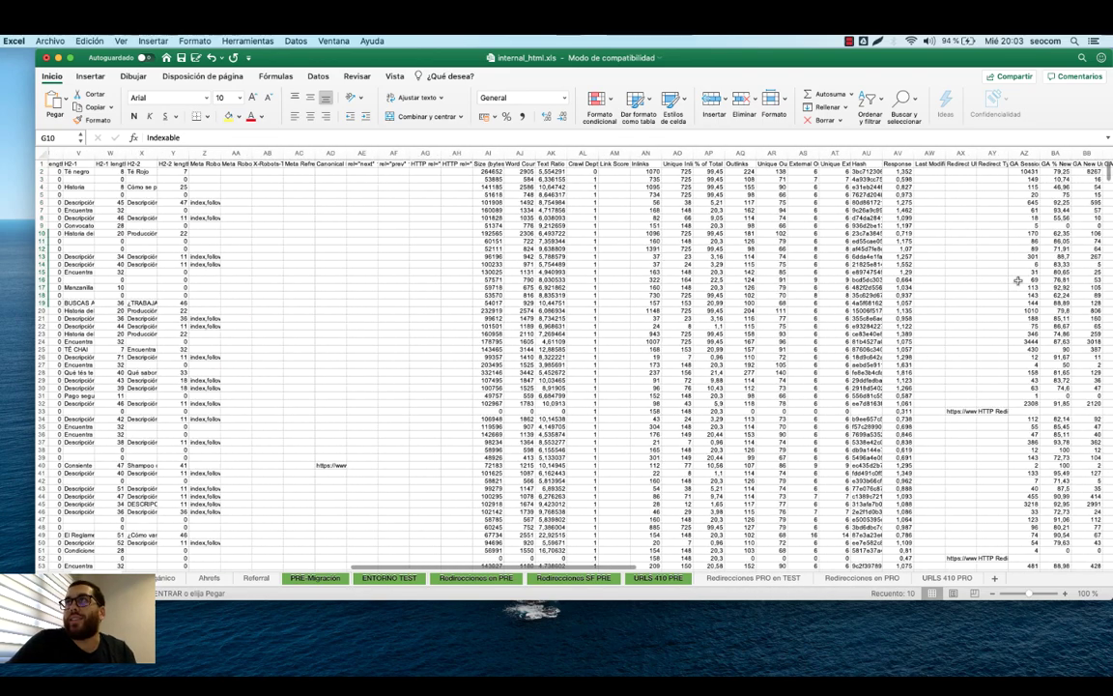
{"action": "scroll", "coordinate": [1017, 280], "scroll_direction": "right", "scroll_amount": 10}
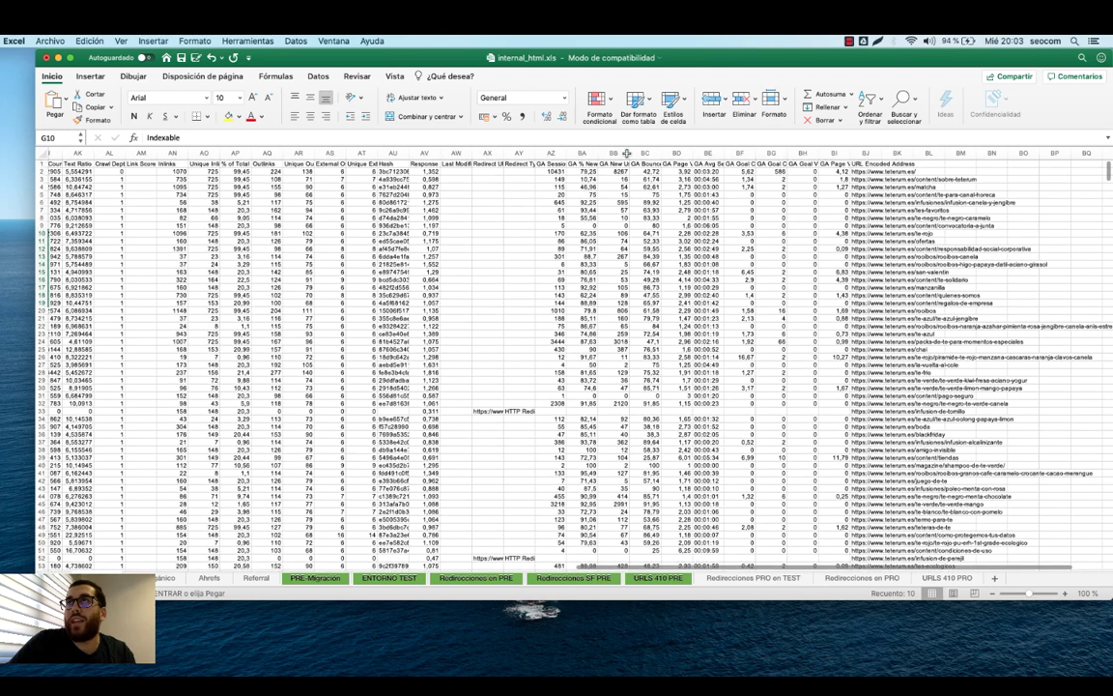
{"action": "left_click", "coordinate": [552, 153]}
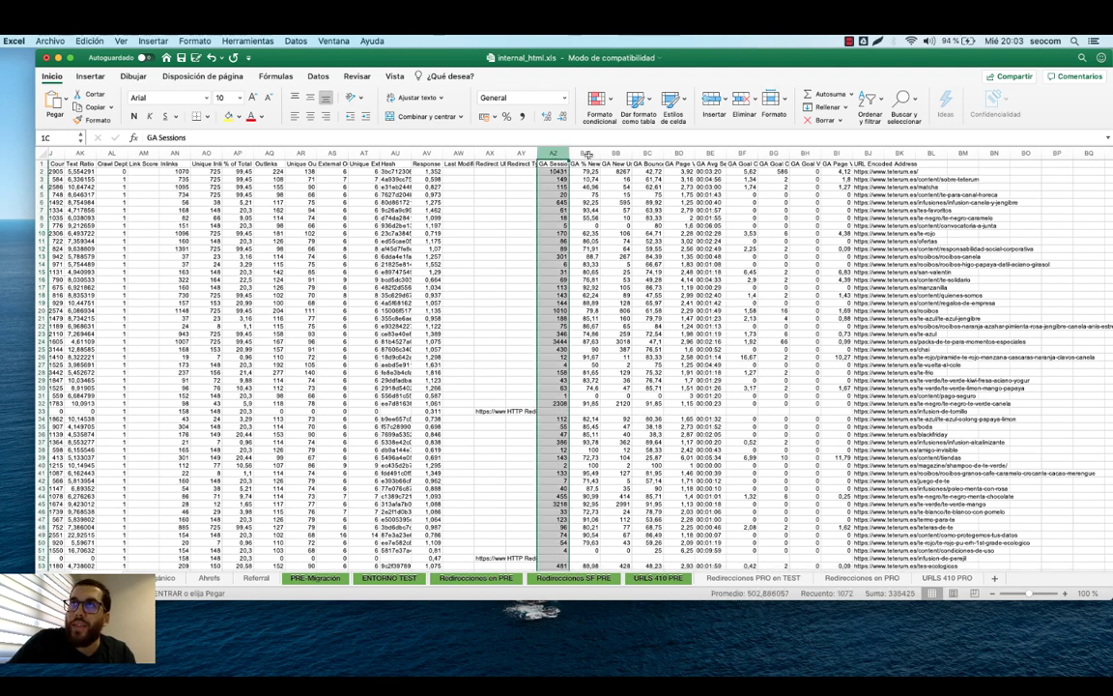
{"action": "left_click_drag", "start_coordinate": [587, 155], "coordinate": [616, 152]}
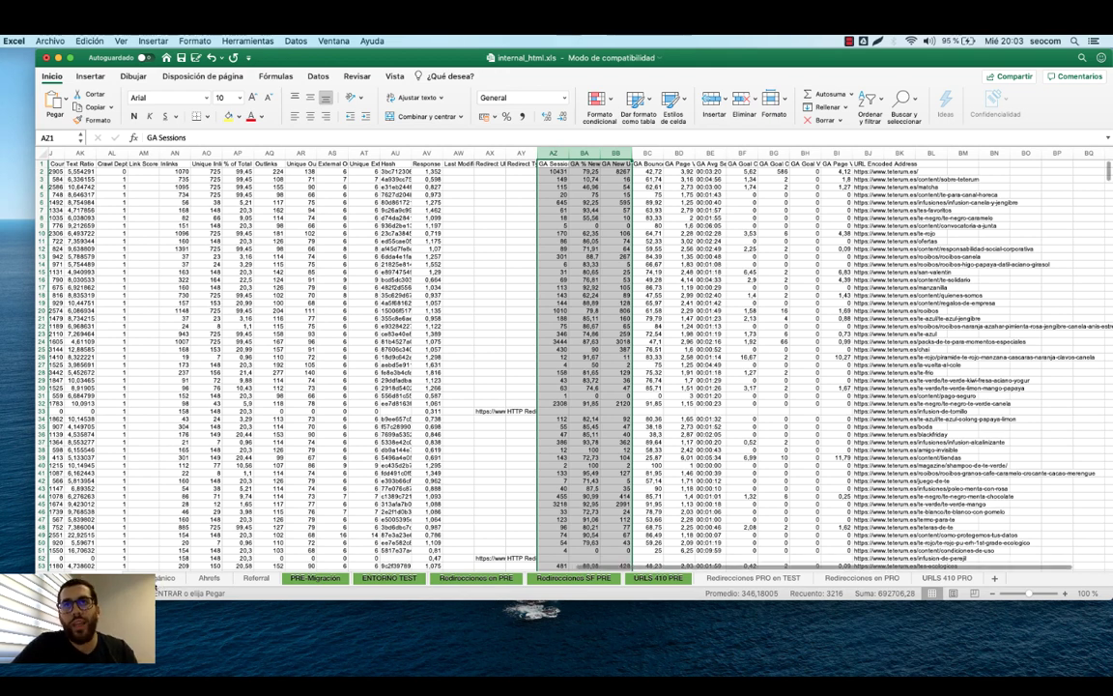
Open the organic traffic sheet and review its URL addresses alongside their GA Sessions values
{"action": "left_click", "coordinate": [166, 577]}
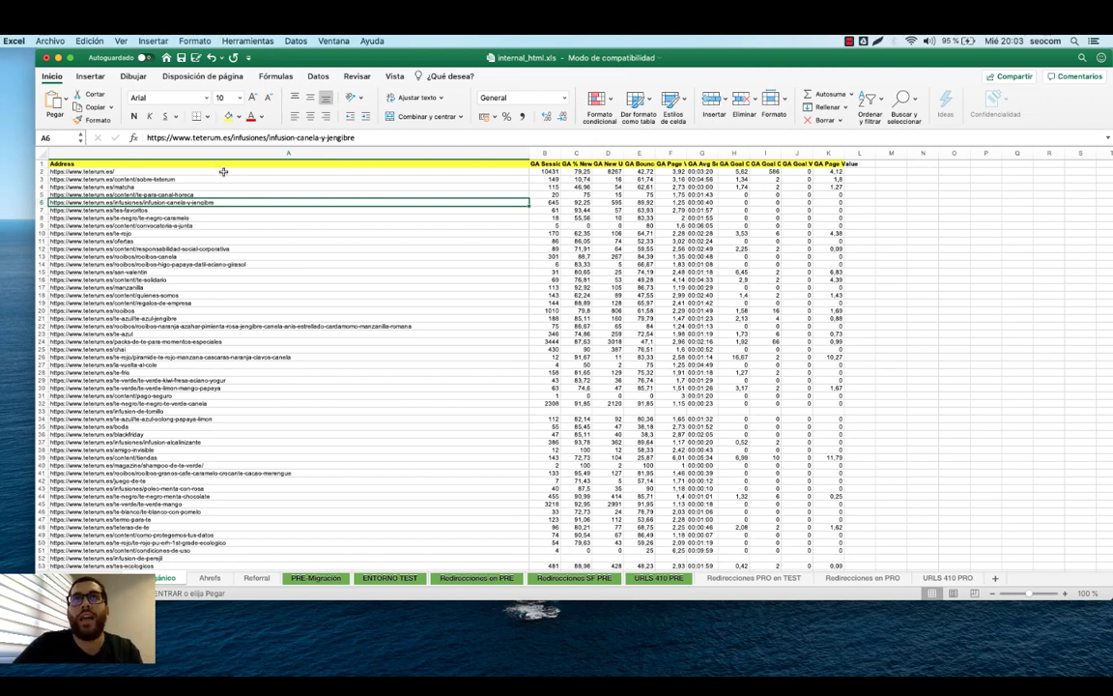
{"action": "left_click_drag", "start_coordinate": [223, 171], "coordinate": [193, 332]}
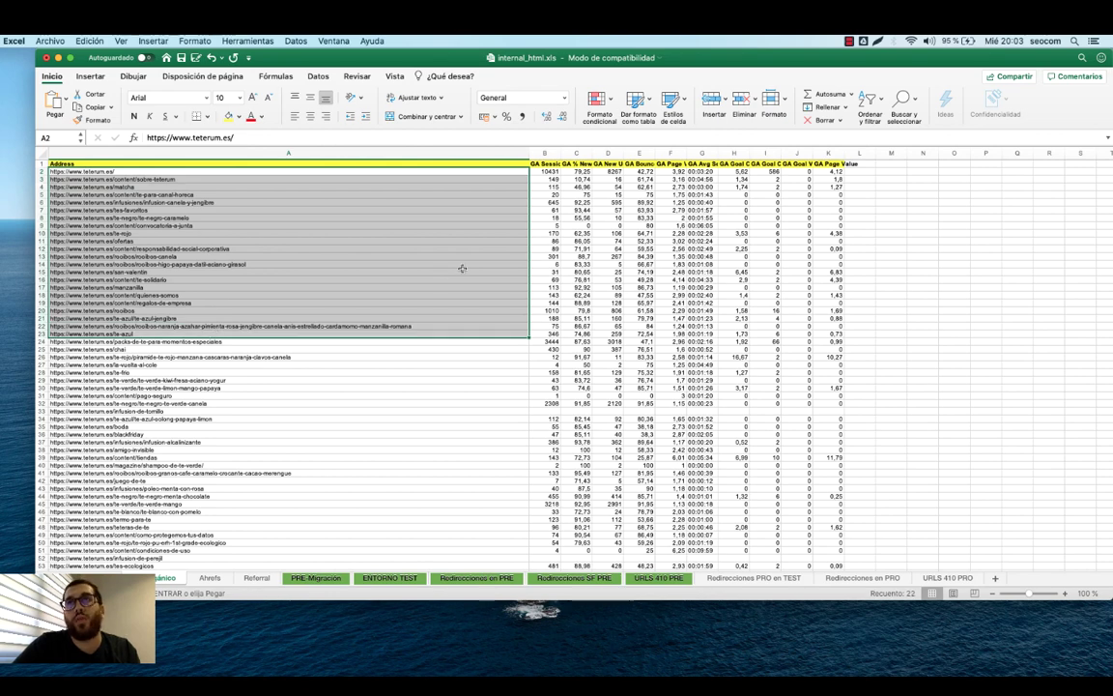
{"action": "left_click_drag", "start_coordinate": [545, 171], "coordinate": [553, 272]}
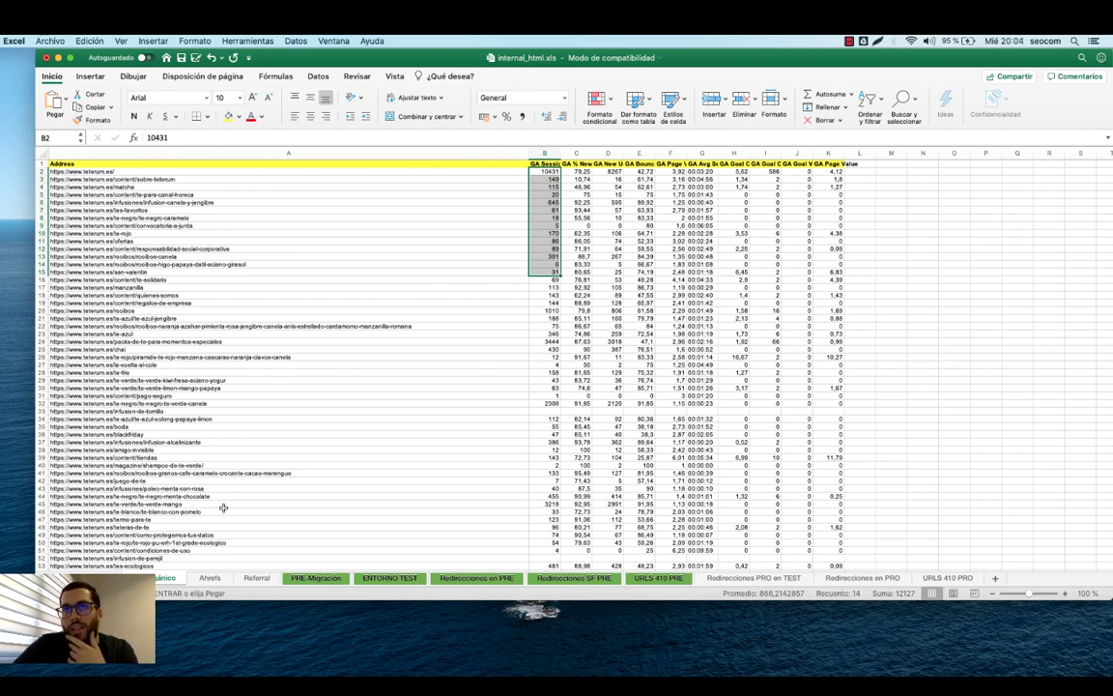
Open the Referral sheet and review its URLs together with the Tráfico Referral column
{"action": "left_click", "coordinate": [256, 577]}
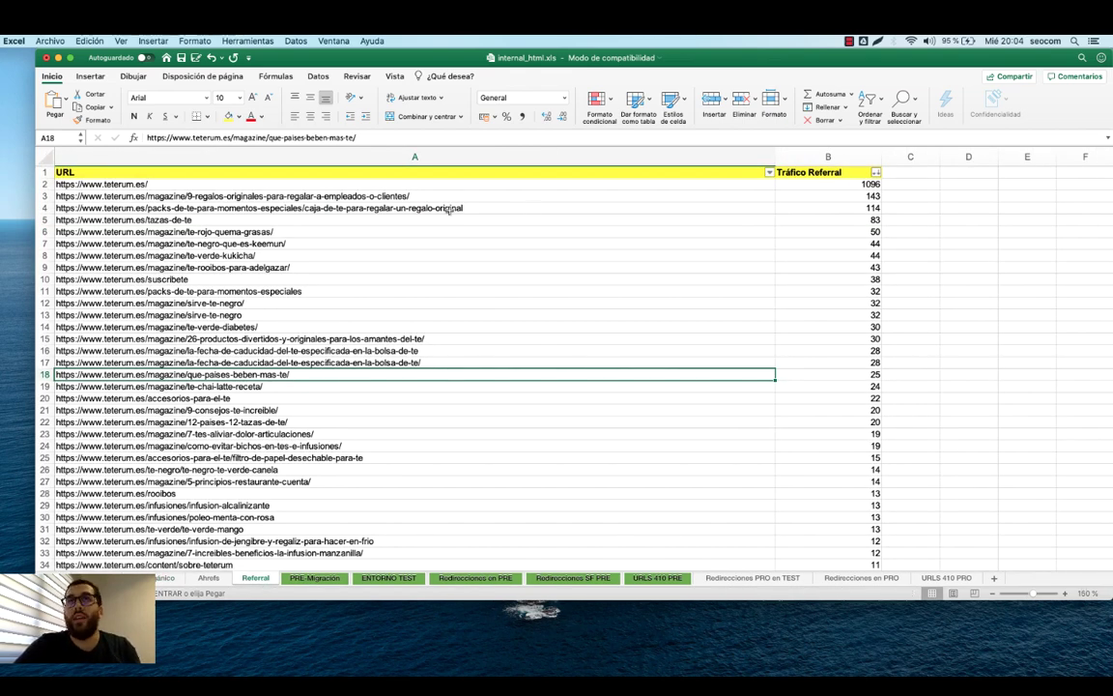
{"action": "left_click", "coordinate": [427, 193]}
{"action": "left_click_drag", "start_coordinate": [427, 189], "coordinate": [427, 281]}
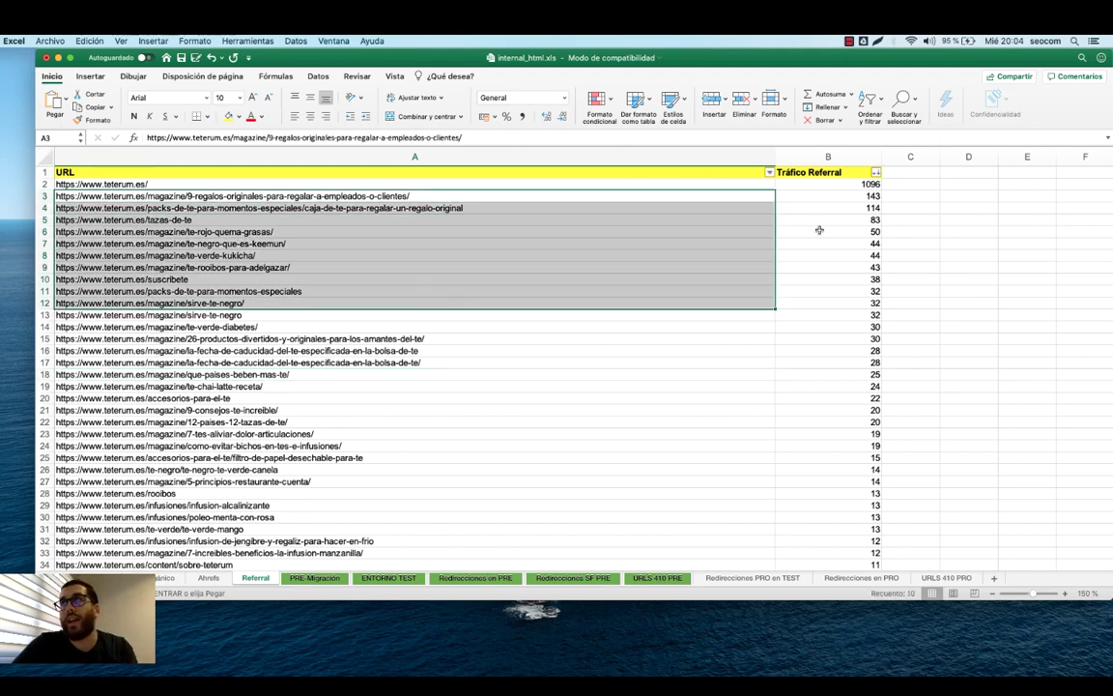
{"action": "left_click", "coordinate": [817, 186]}
{"action": "left_click_drag", "start_coordinate": [817, 187], "coordinate": [817, 310]}
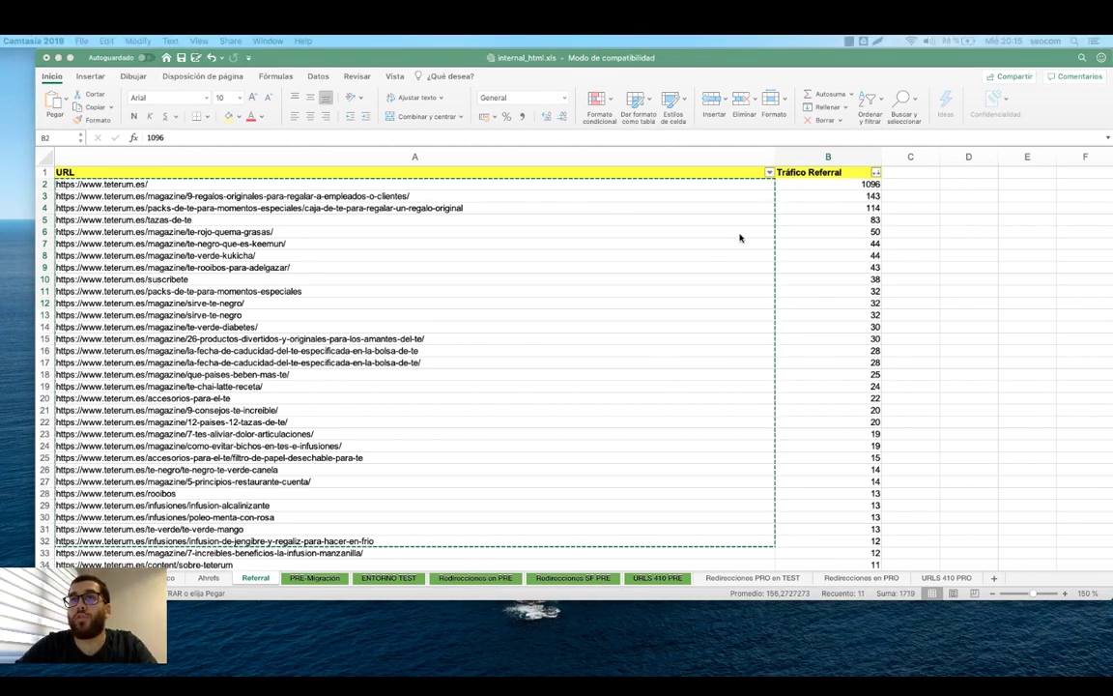
Select the Referral sheet's URLs in A2:A14 and switch to the Ahrefs batch analysis page in Chrome
{"action": "key", "text": "ctrl+Right"}
{"action": "key", "text": "ctrl+Right"}
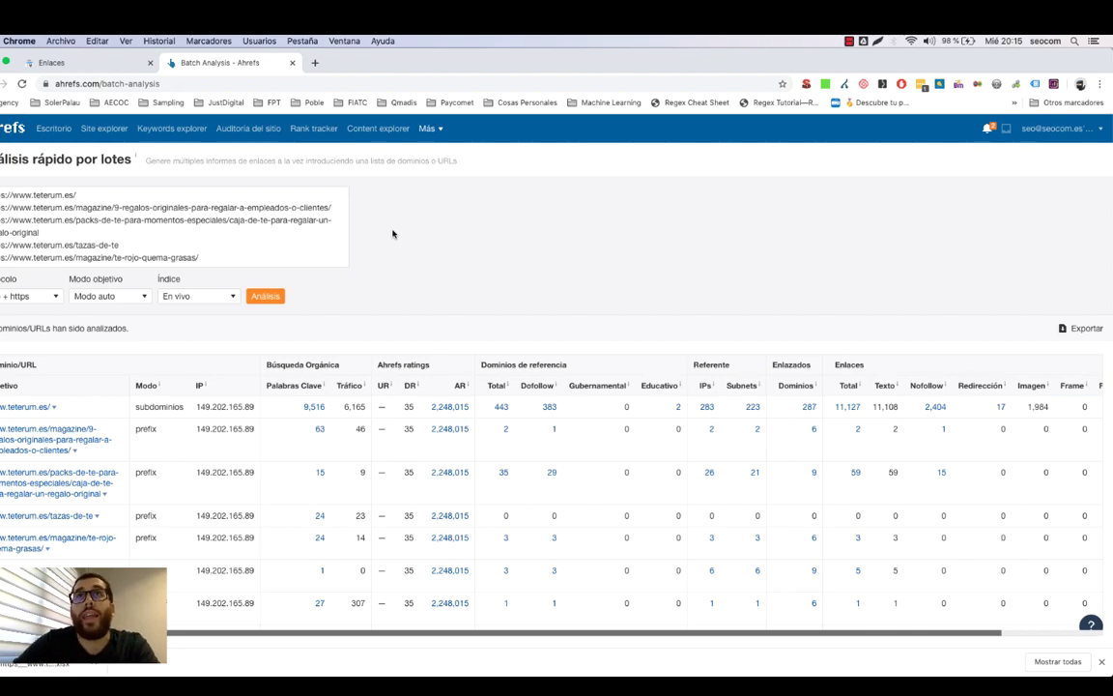
{"action": "key", "text": "ctrl+Left"}
{"action": "key", "text": "ctrl+Left"}
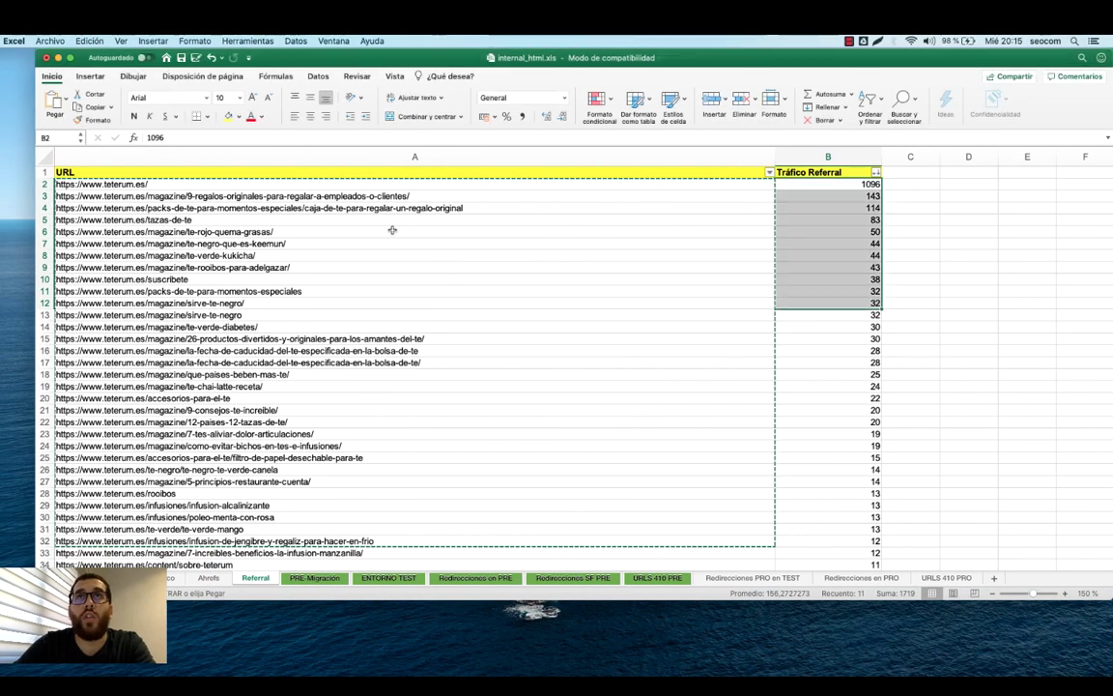
{"action": "left_click_drag", "start_coordinate": [243, 184], "coordinate": [290, 327]}
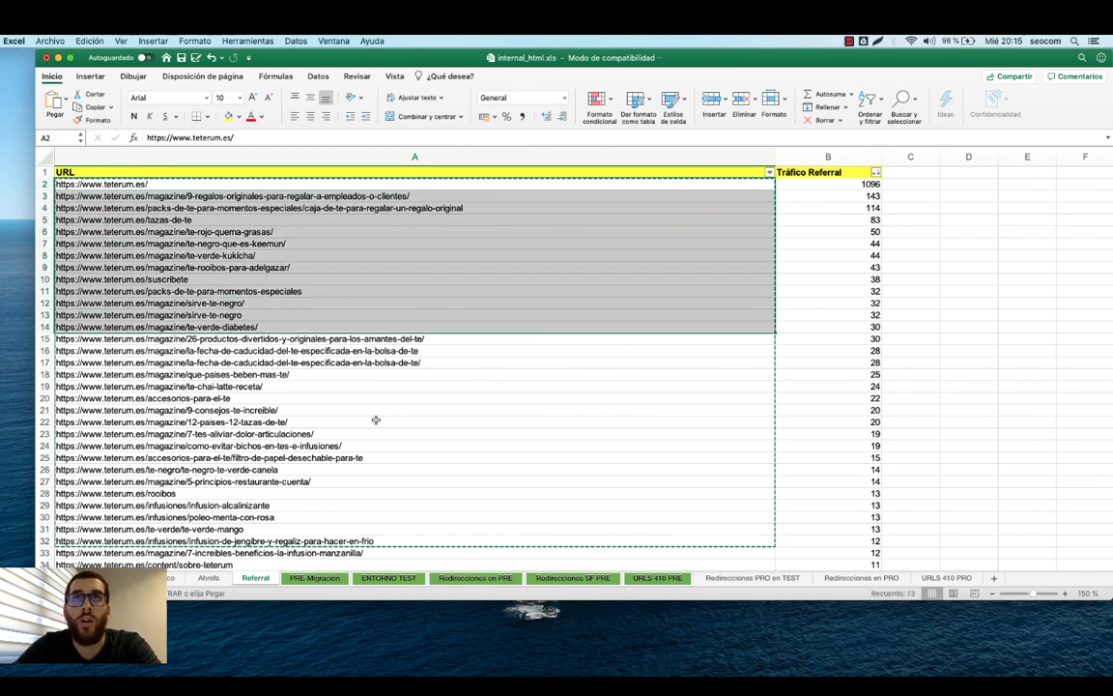
{"action": "key", "text": "ctrl+Right"}
{"action": "key", "text": "ctrl+Right"}
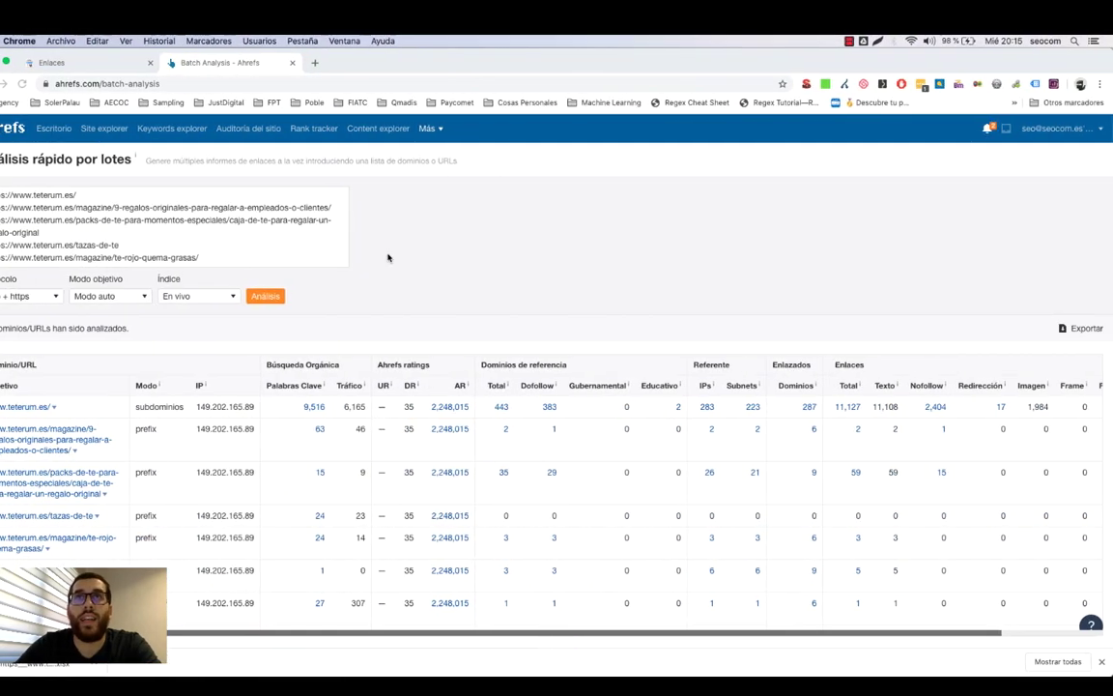
Examine how to reach the Ahrefs batch analysis tool, its URL list field and its target mode options
{"action": "left_click", "coordinate": [428, 127]}
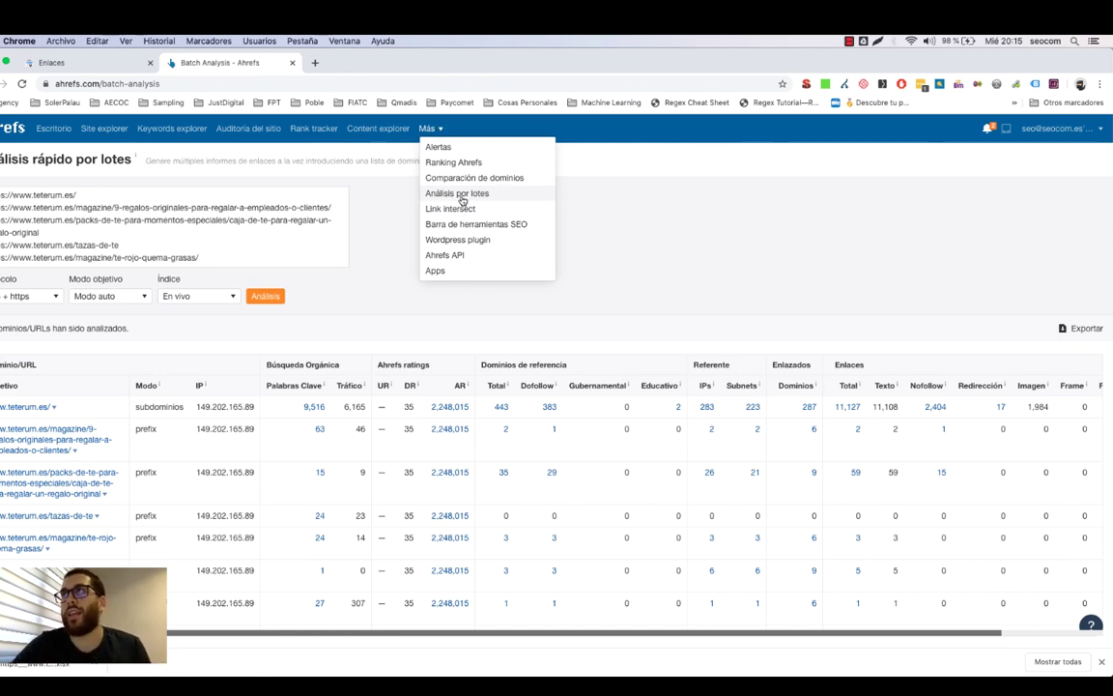
{"action": "left_click", "coordinate": [102, 238]}
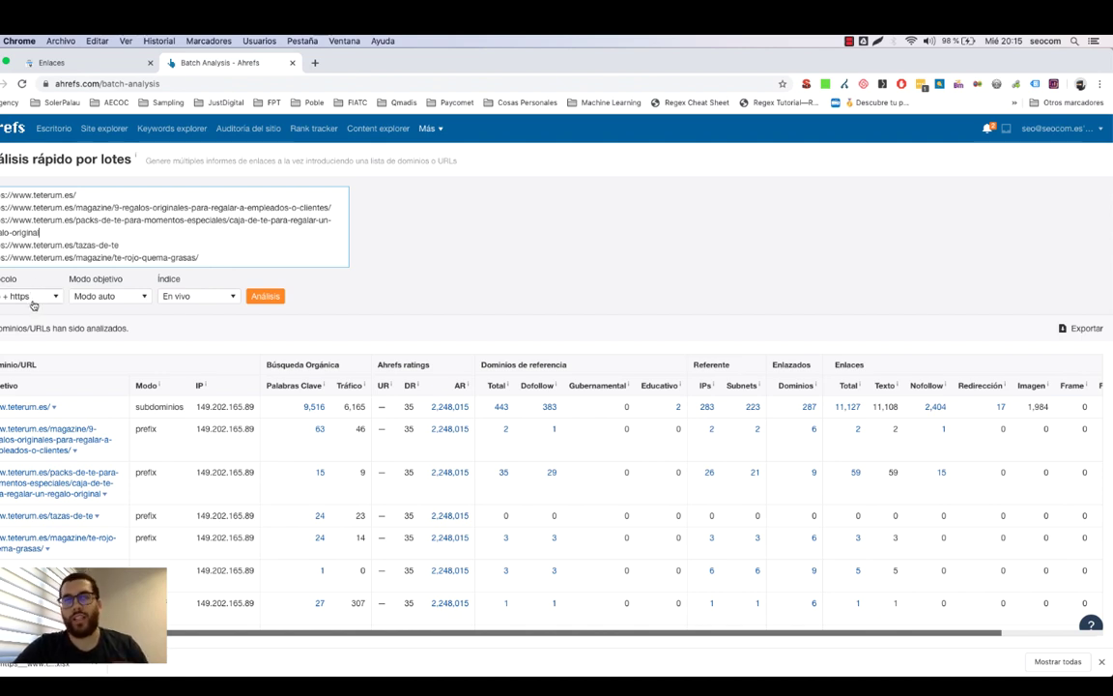
{"action": "left_click", "coordinate": [103, 297]}
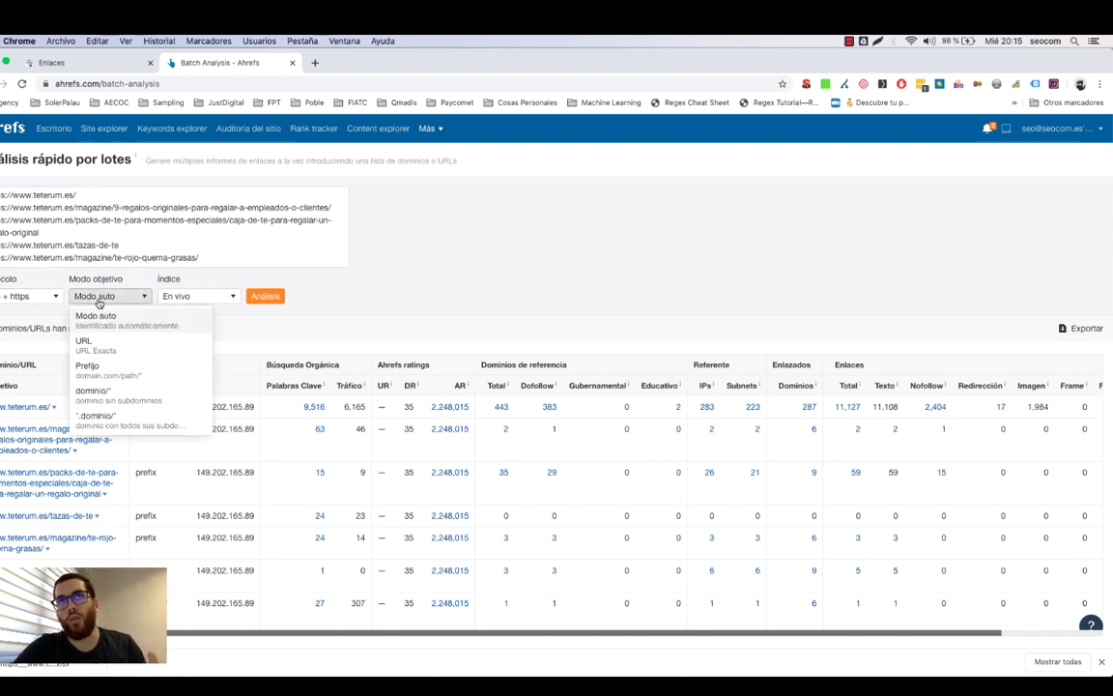
{"action": "left_click", "coordinate": [281, 319]}
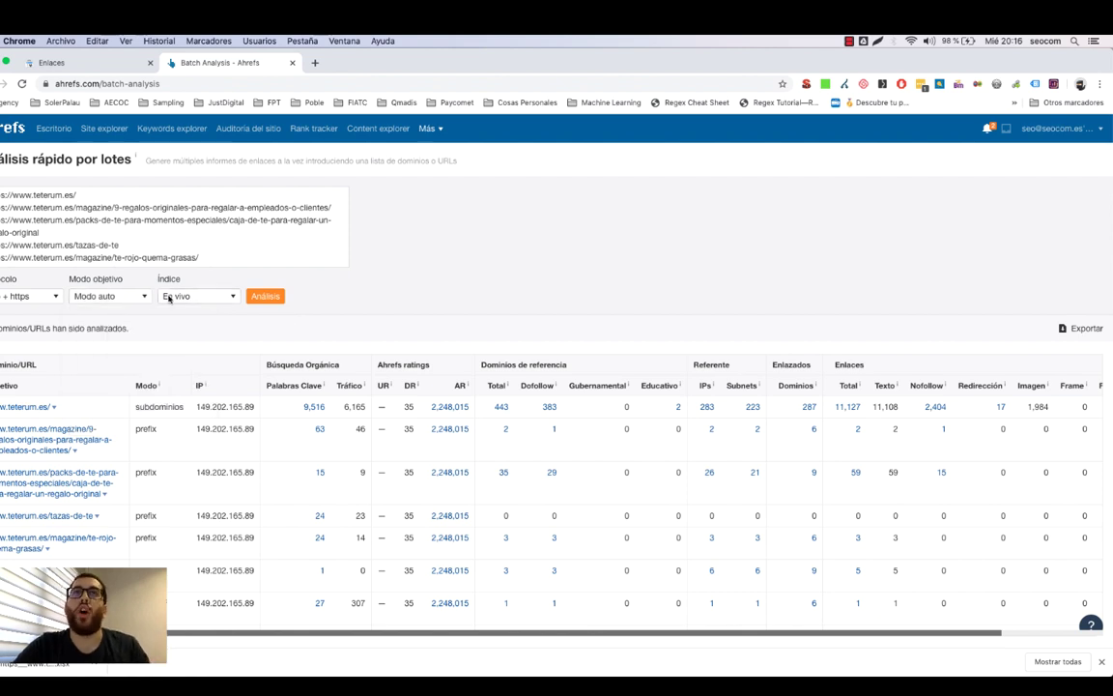
{"action": "left_click", "coordinate": [106, 297]}
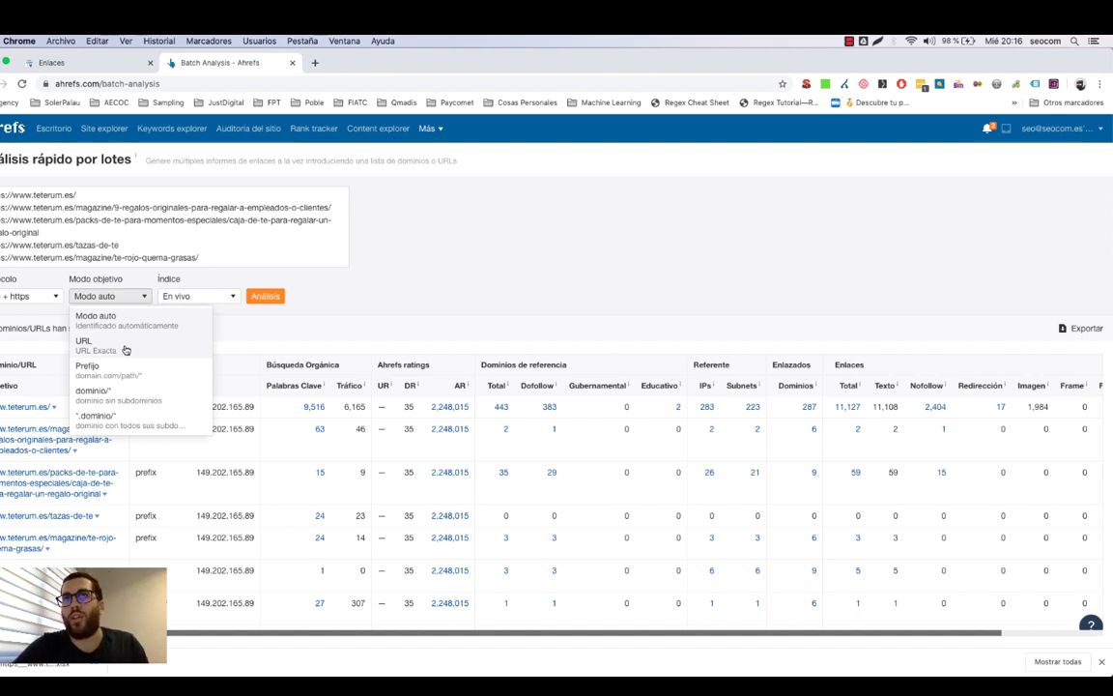
{"action": "left_click", "coordinate": [198, 269]}
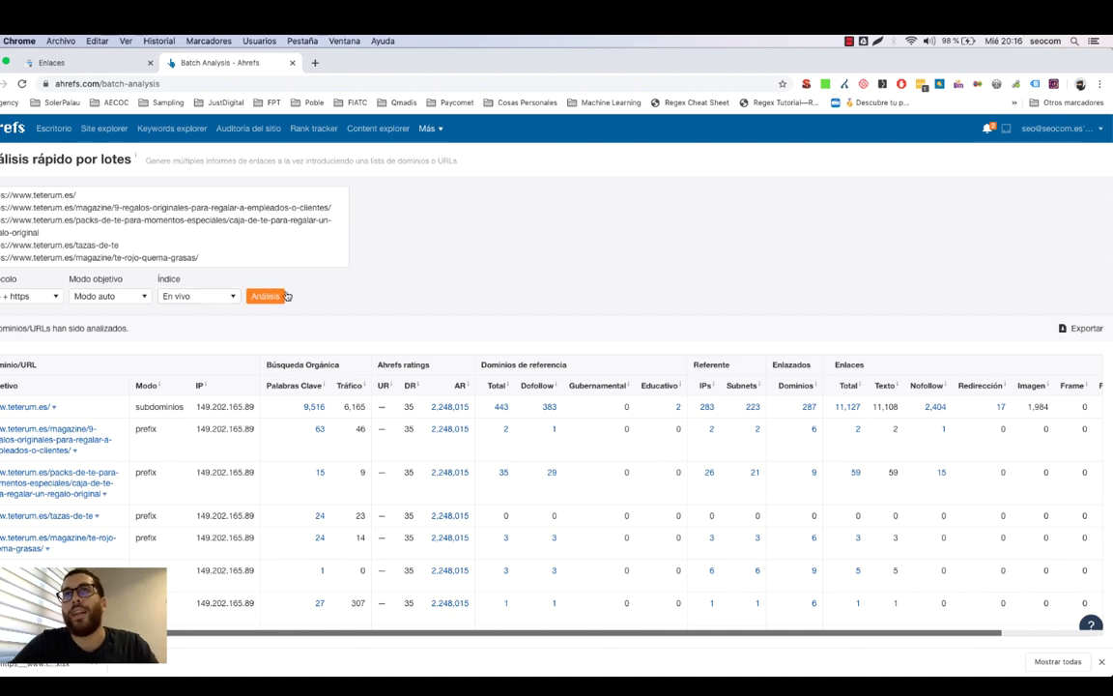
{"action": "left_click", "coordinate": [267, 297]}
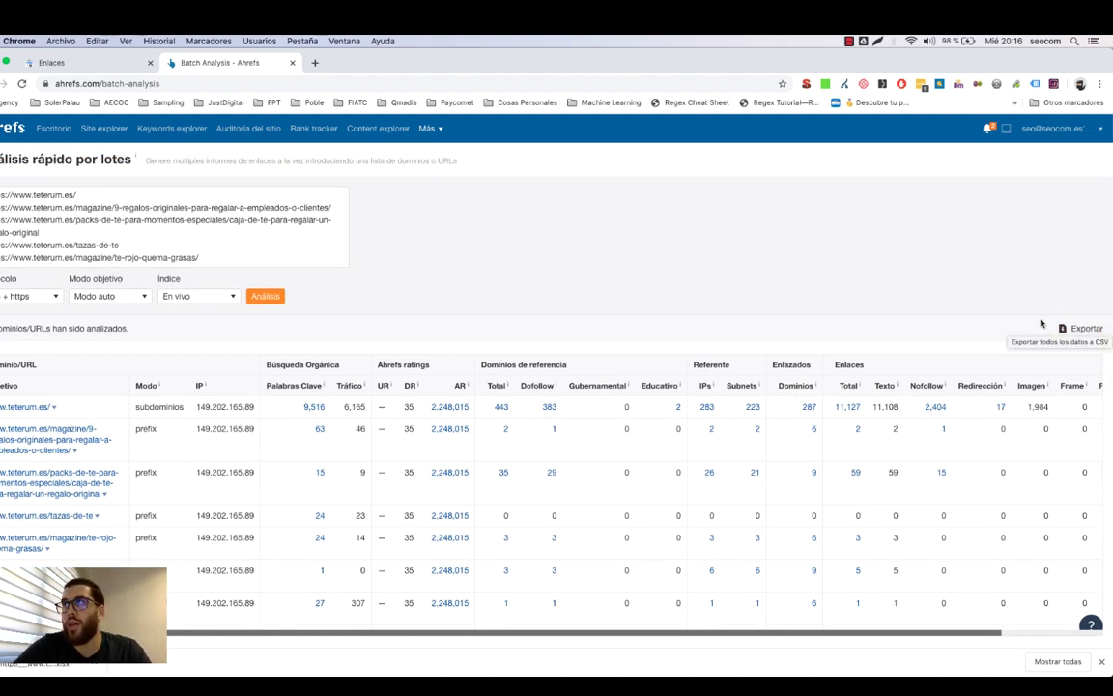
Switch back to Excel and review the Ahrefs sheet's target URLs and dofollow referring domains
{"action": "key", "text": "ctrl+Left"}
{"action": "key", "text": "ctrl+Left"}
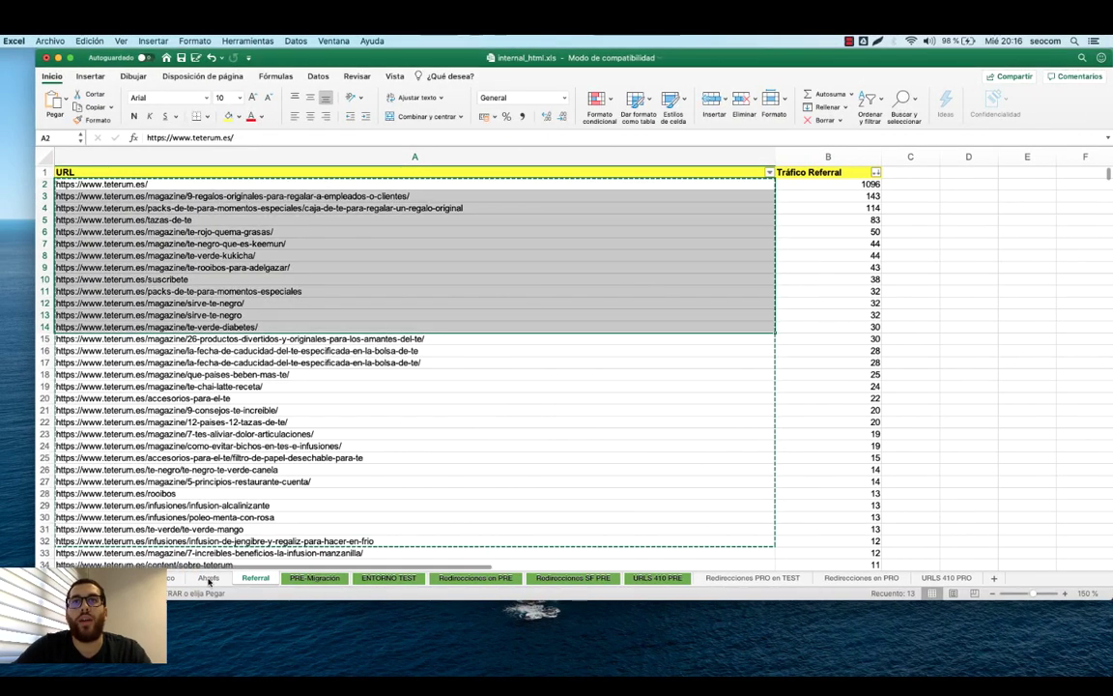
{"action": "left_click", "coordinate": [209, 578]}
{"action": "left_click", "coordinate": [489, 279]}
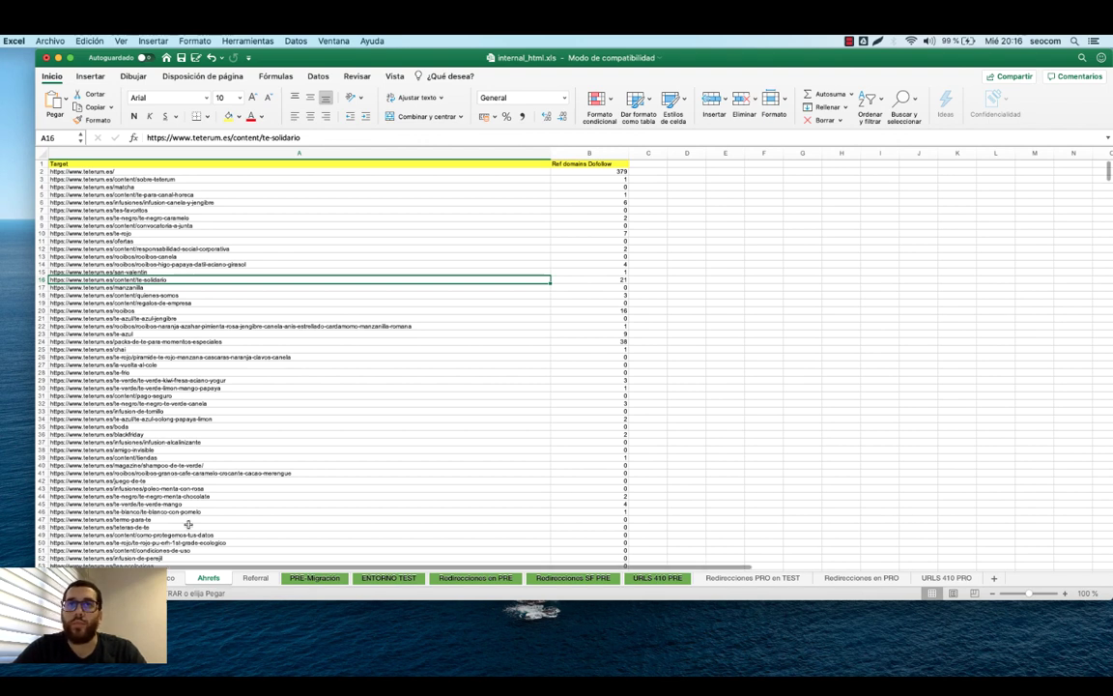
Open the PRE-Migración sheet and review its Código, Sesiones, Referral and RD columns for the listed URLs
{"action": "left_click", "coordinate": [619, 171]}
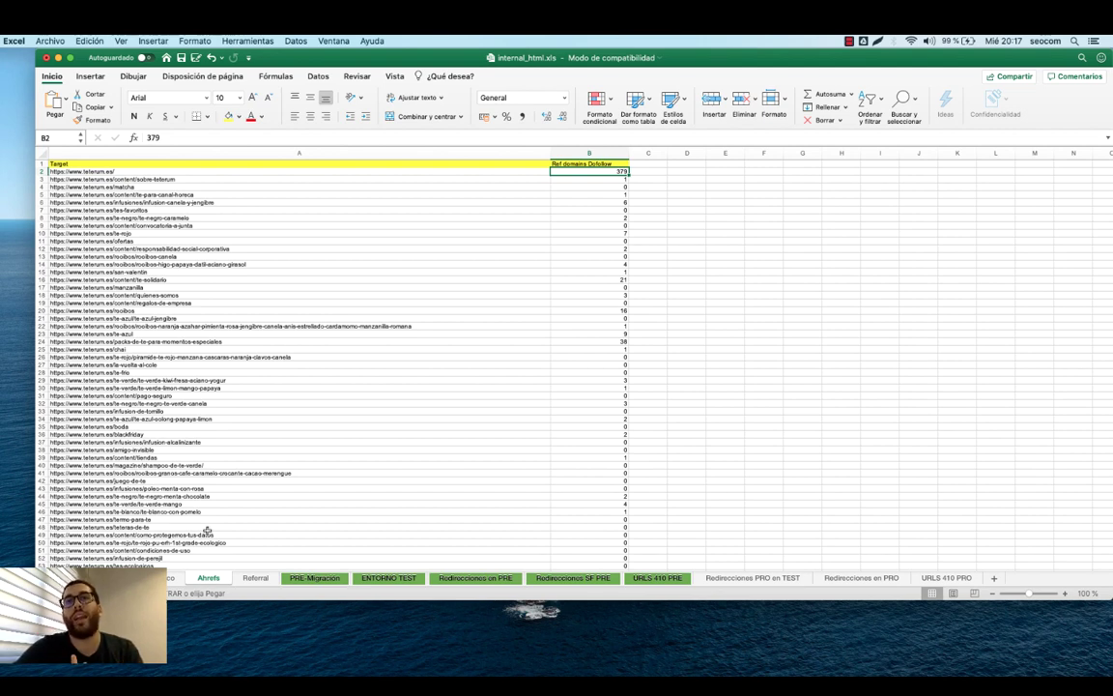
{"action": "left_click", "coordinate": [319, 578]}
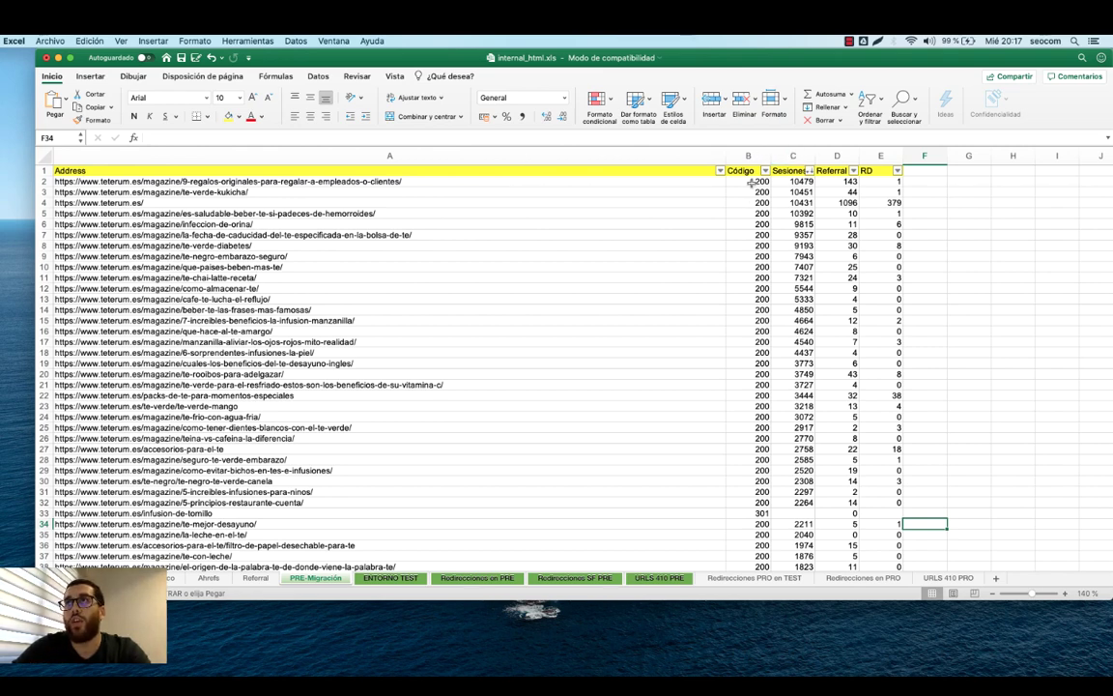
{"action": "left_click_drag", "start_coordinate": [751, 183], "coordinate": [750, 280]}
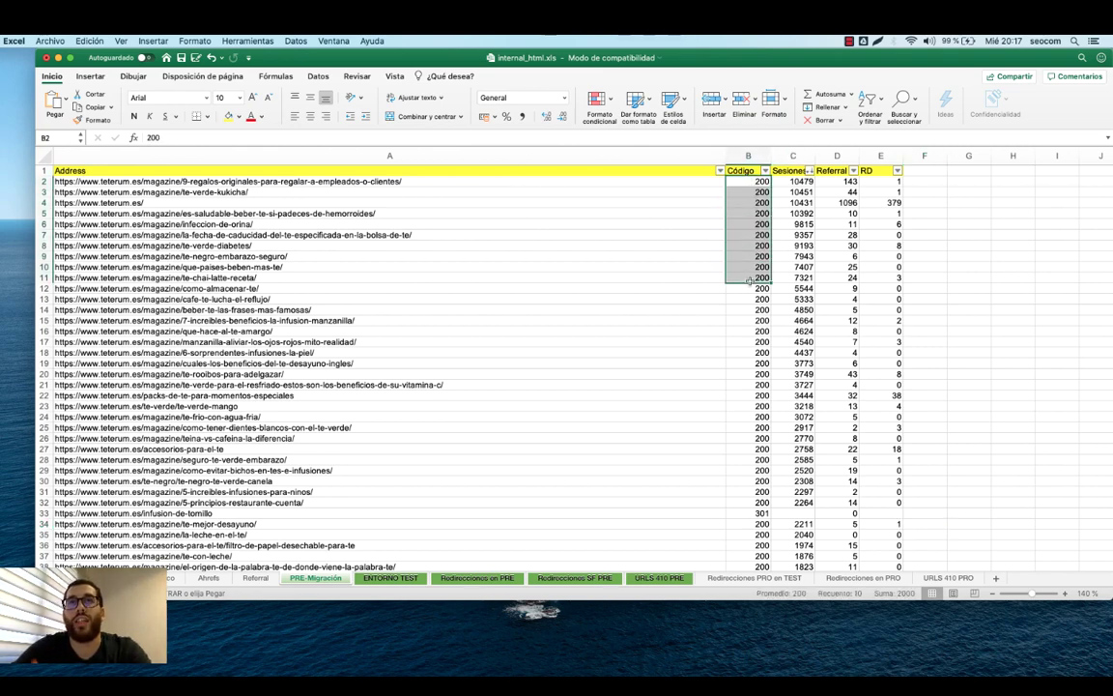
{"action": "left_click", "coordinate": [803, 181]}
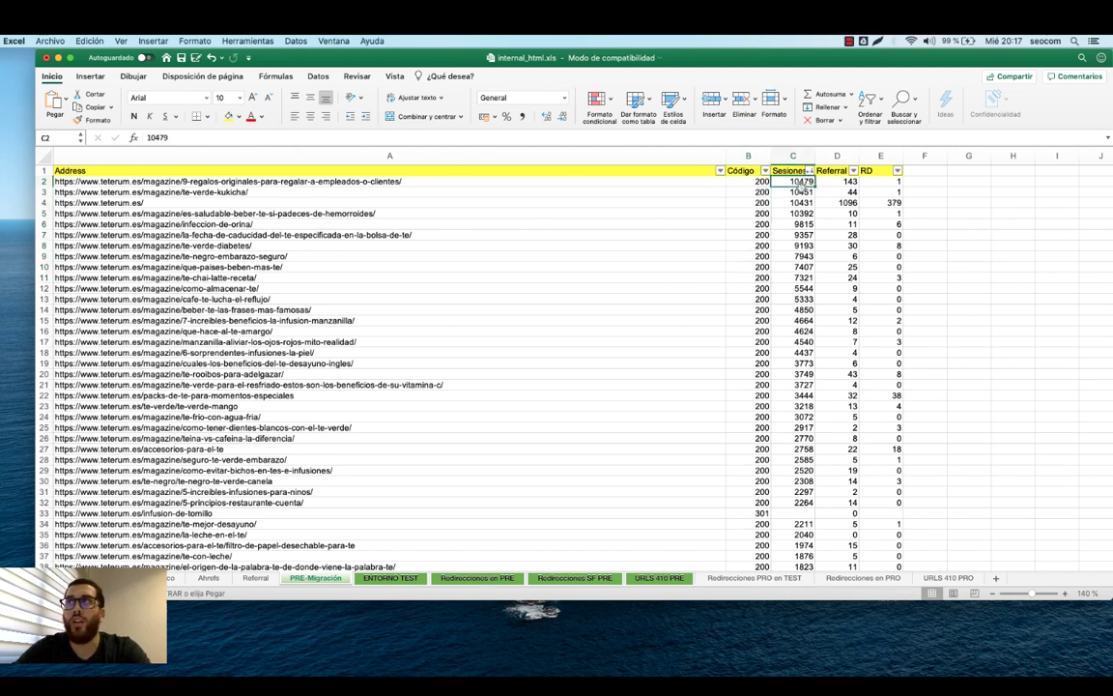
{"action": "left_click", "coordinate": [840, 180]}
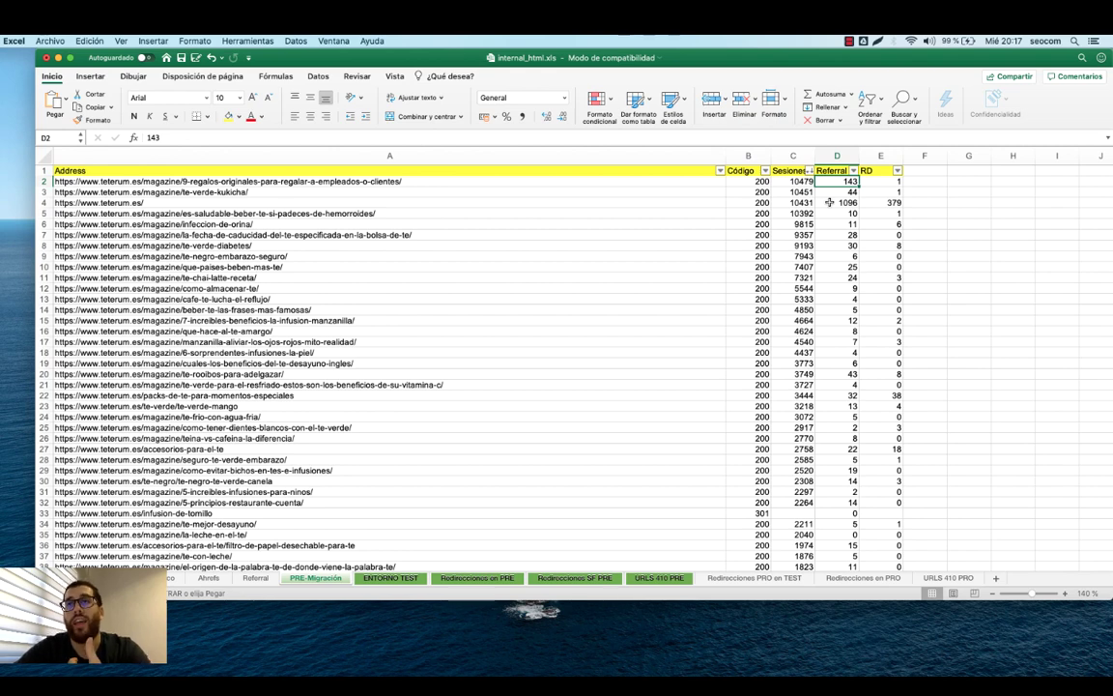
{"action": "left_click", "coordinate": [880, 183]}
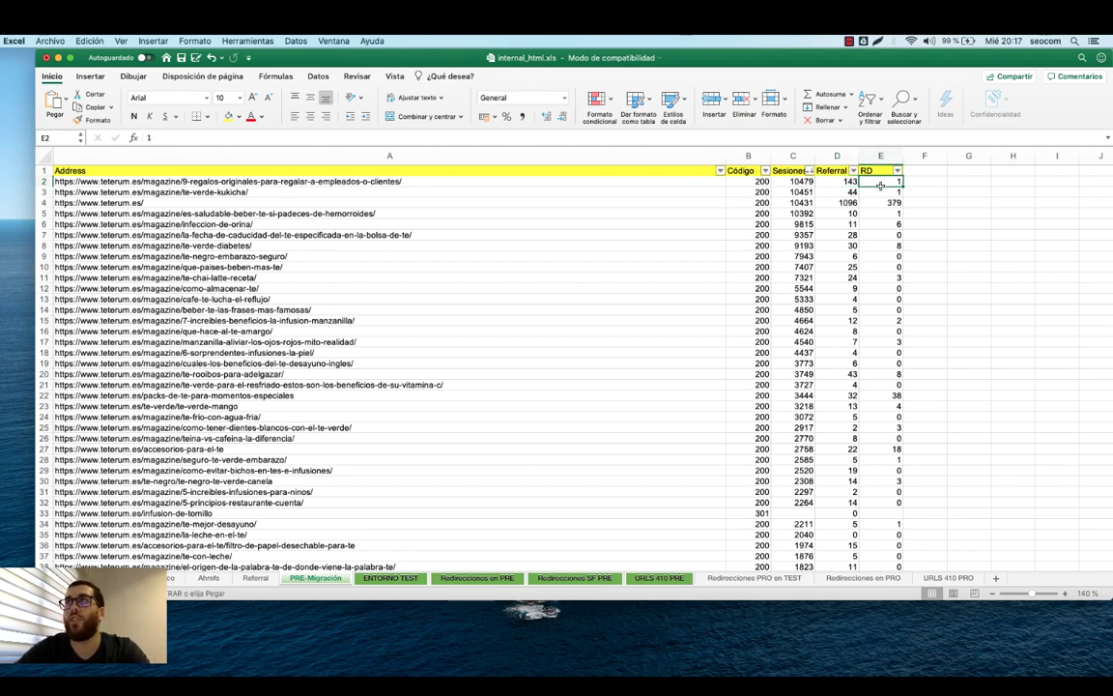
{"action": "left_click", "coordinate": [740, 181]}
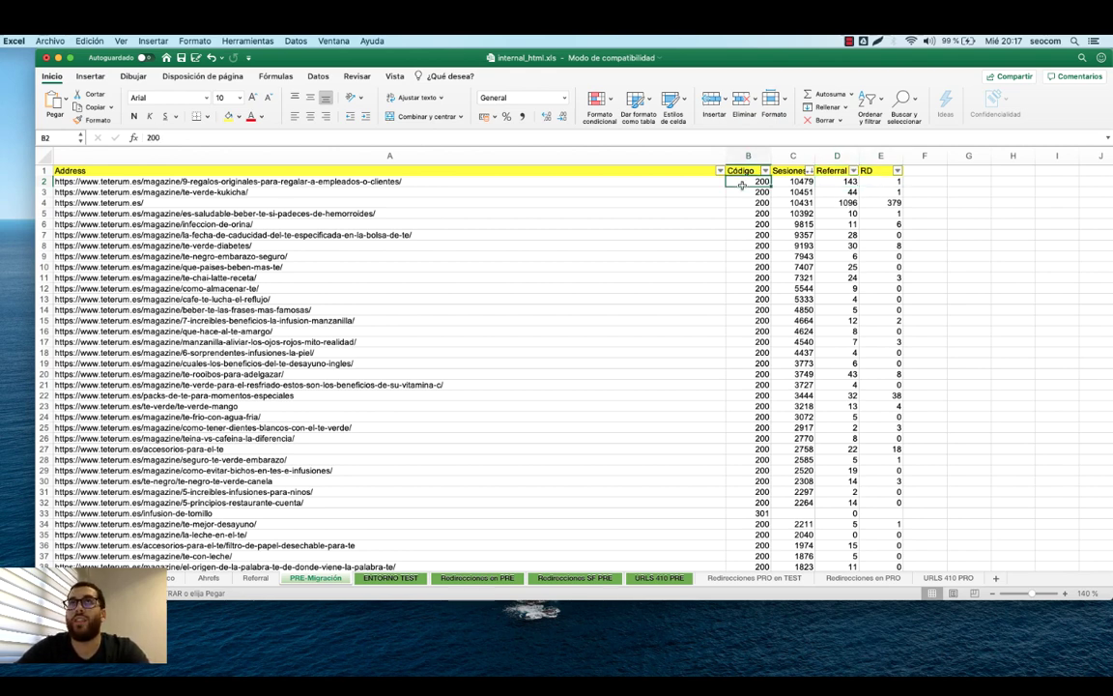
Enter =BUSCARV(A2;'GA Orgánico'!A:B;2;FALSO) in cell C2 to look up the first URL's organic sessions
{"action": "left_click", "coordinate": [803, 181]}
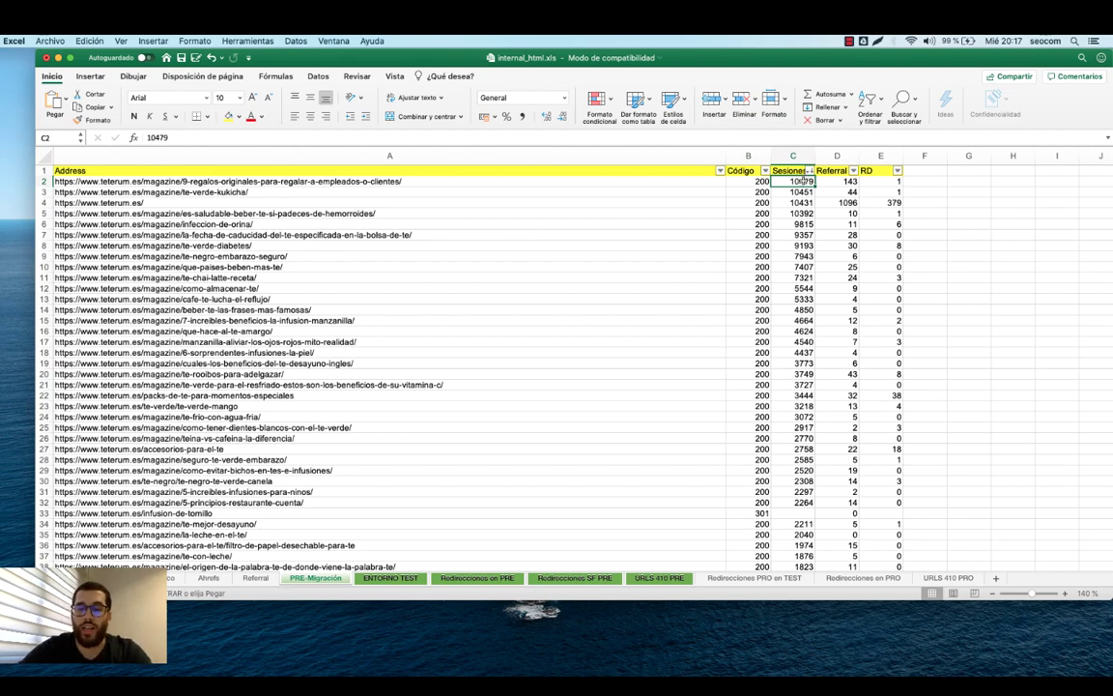
{"action": "type", "text": "=buscar"}
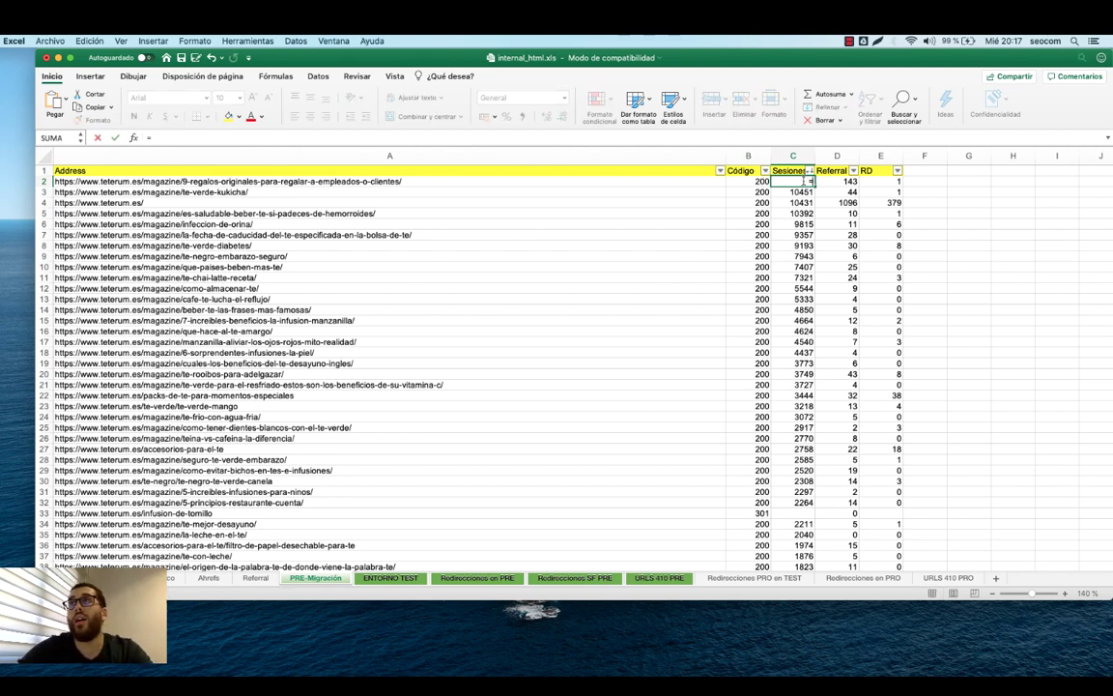
{"action": "double_click", "coordinate": [798, 227]}
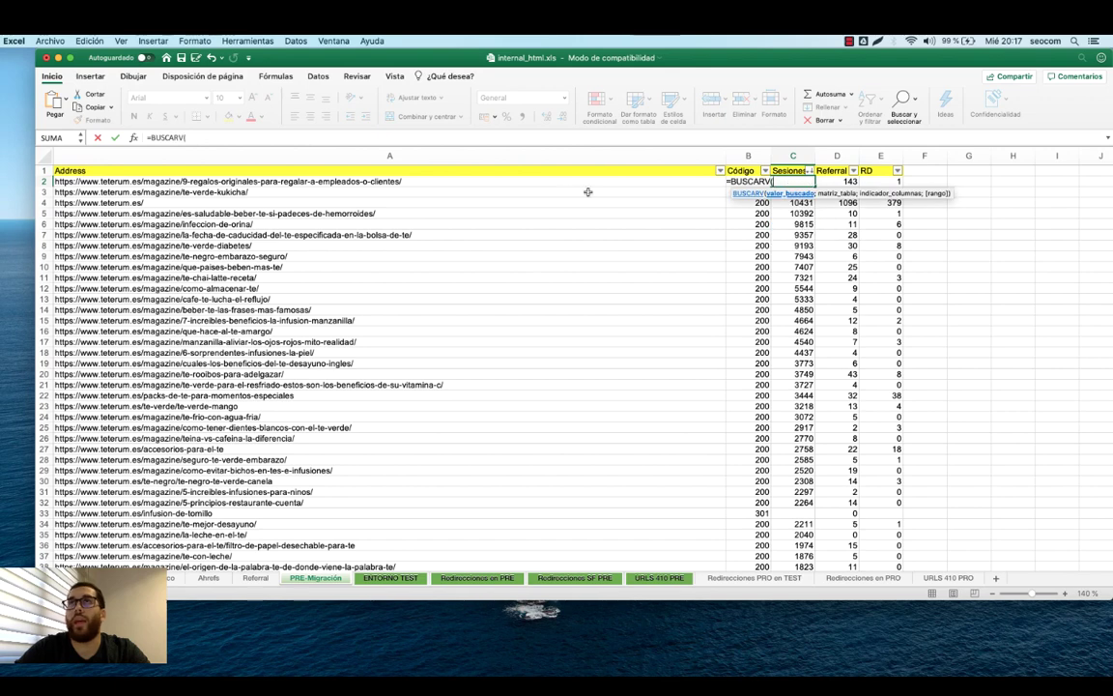
{"action": "left_click", "coordinate": [565, 186]}
{"action": "type", "text": ";"}
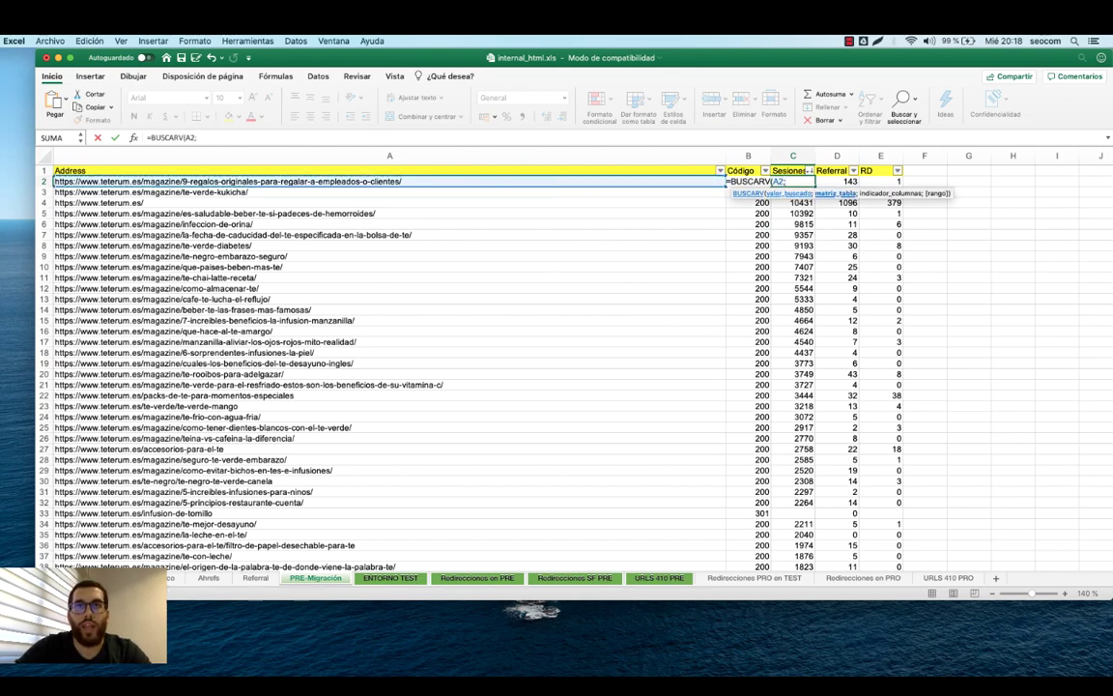
{"action": "left_click", "coordinate": [159, 577]}
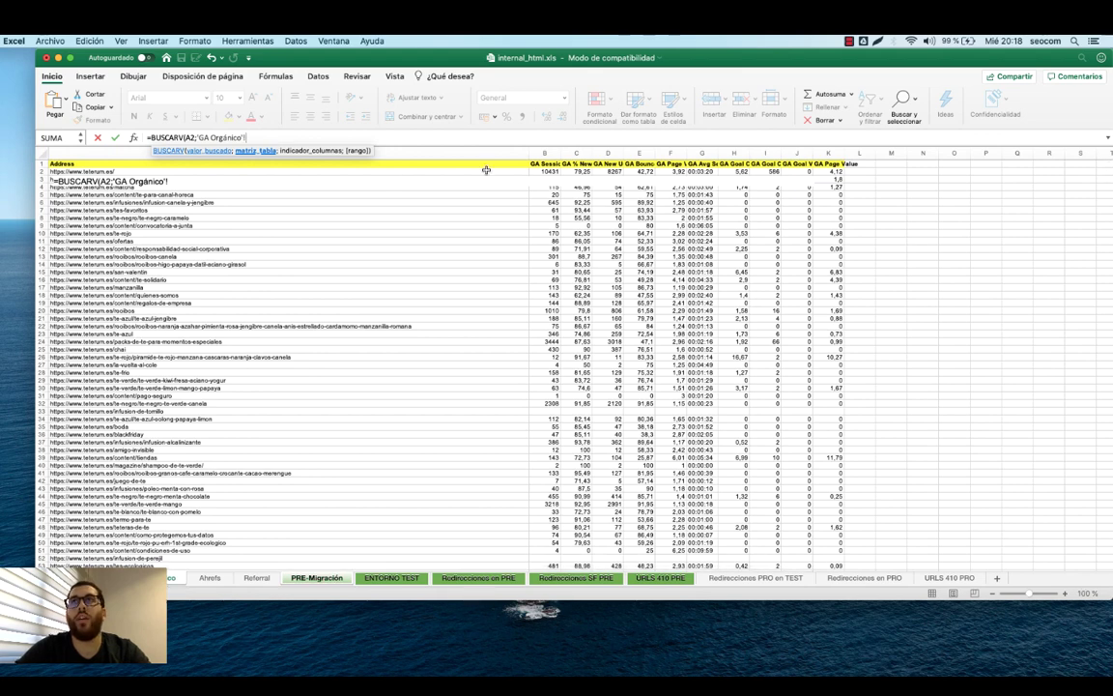
{"action": "left_click_drag", "start_coordinate": [474, 154], "coordinate": [553, 158]}
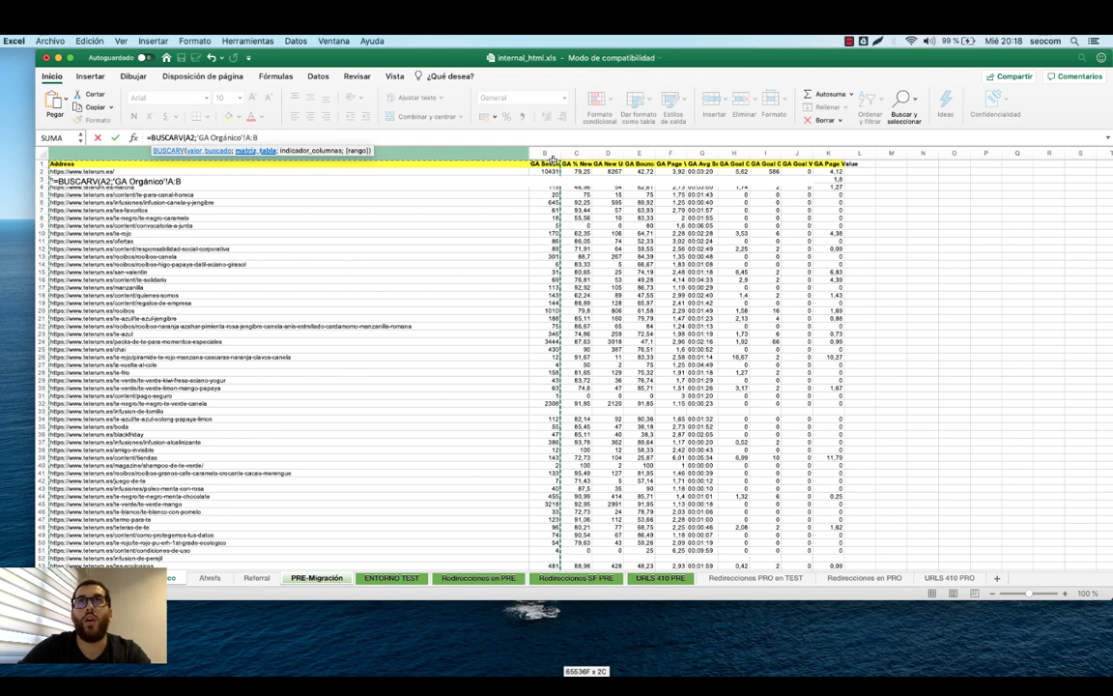
{"action": "type", "text": ";"}
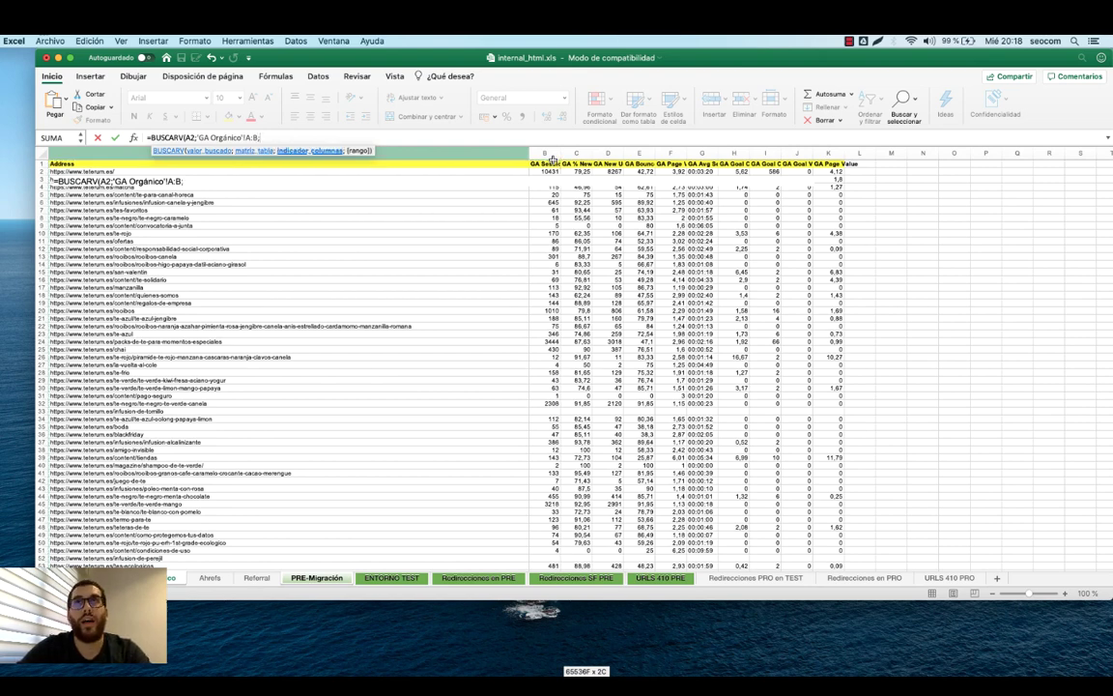
{"action": "type", "text": "2"}
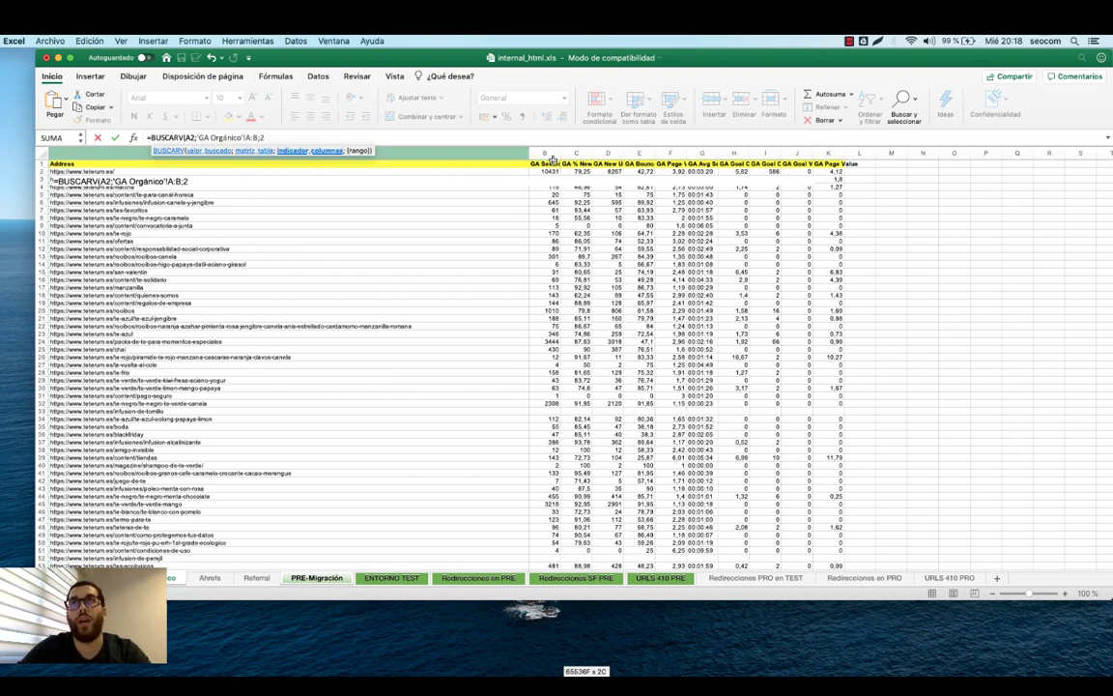
{"action": "type", "text": ";FALS"}
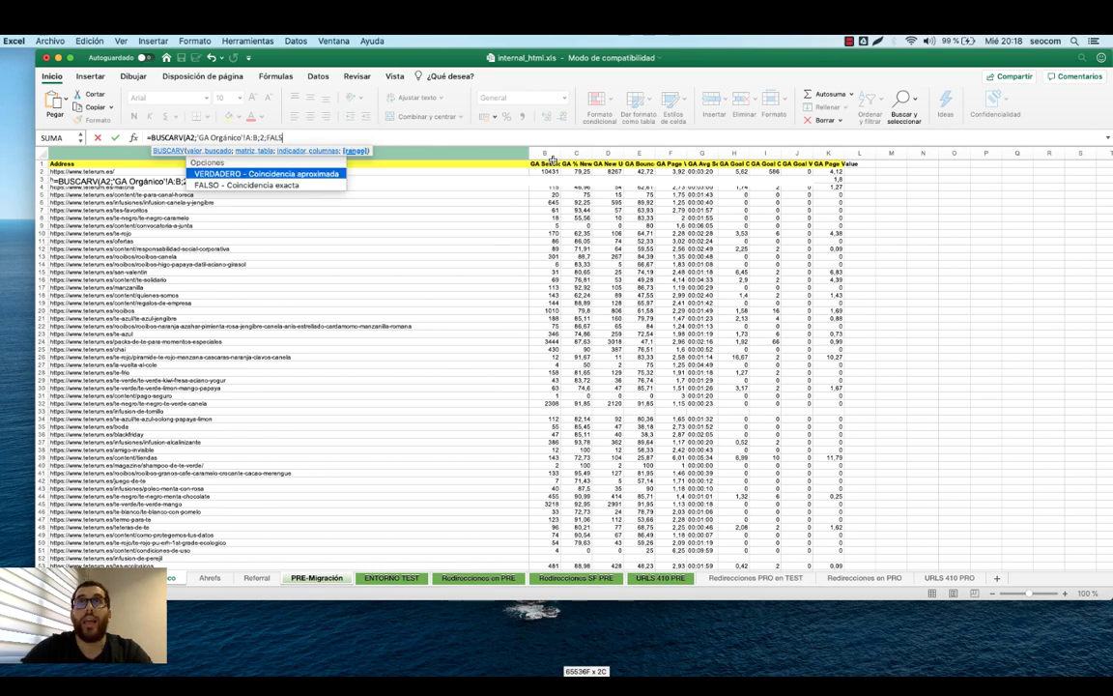
{"action": "type", "text": "O)"}
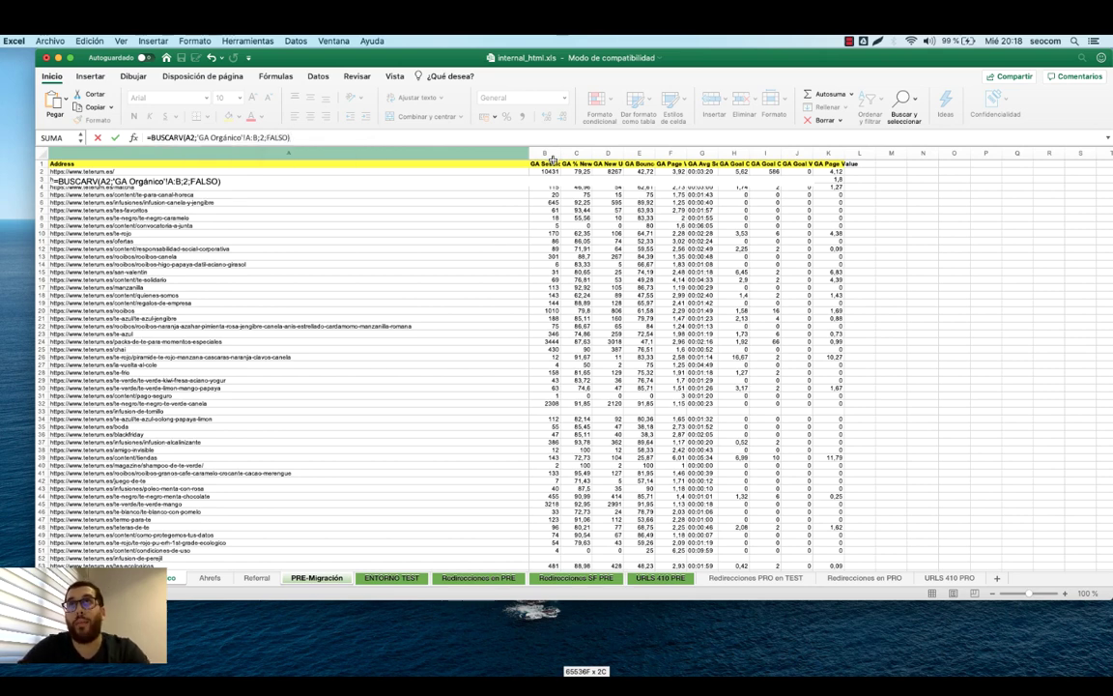
{"action": "key", "text": "Return"}
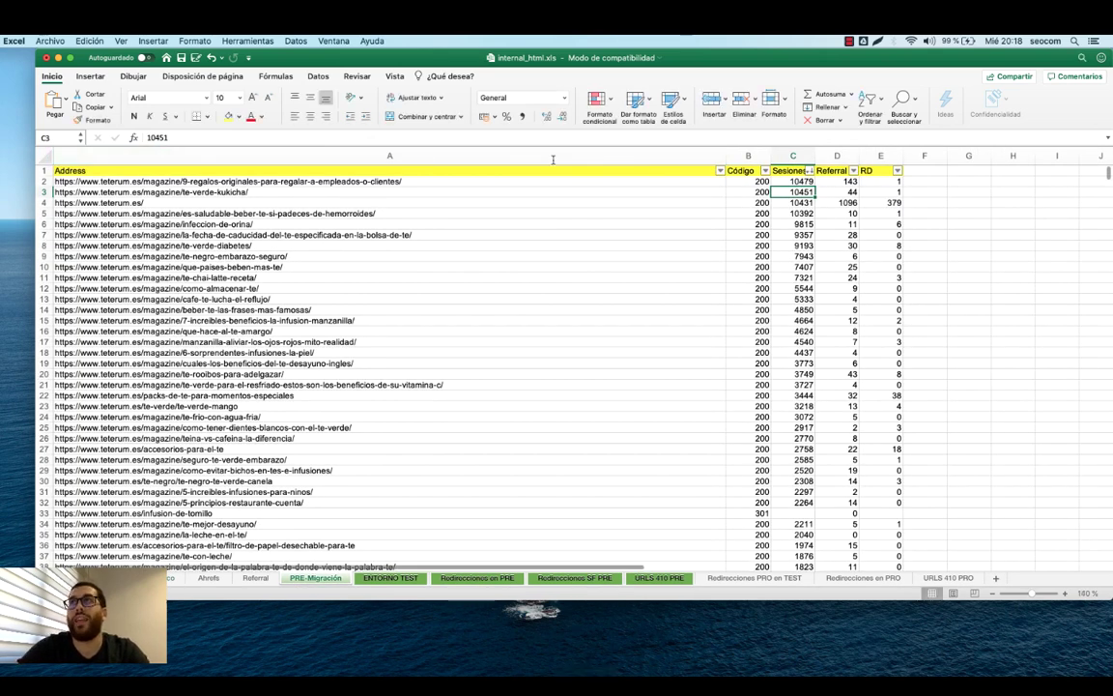
Inspect the lookup formula in C2 and check the Referral and RD cells of the same row
{"action": "key", "text": "Up"}
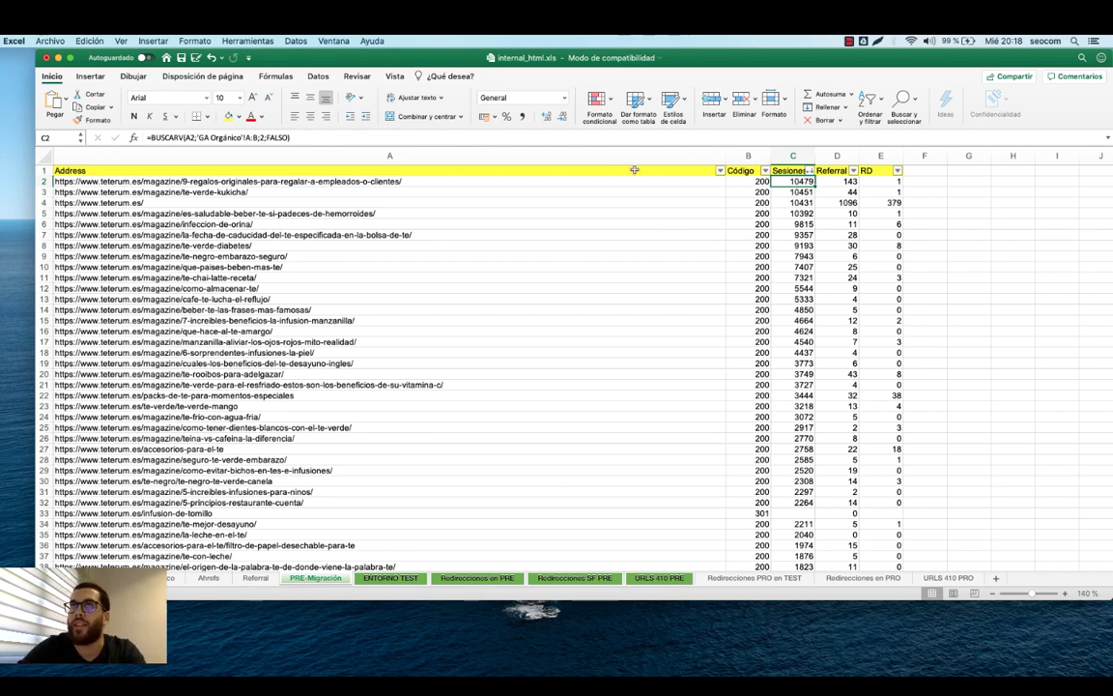
{"action": "left_click", "coordinate": [842, 180]}
{"action": "key", "text": "Right"}
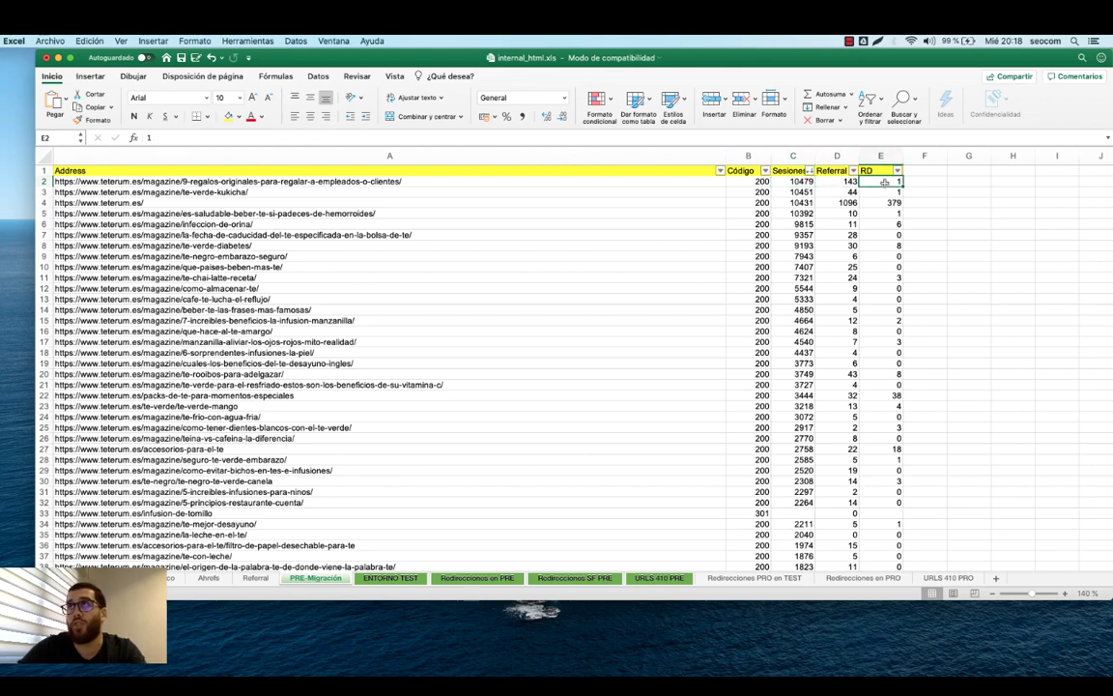
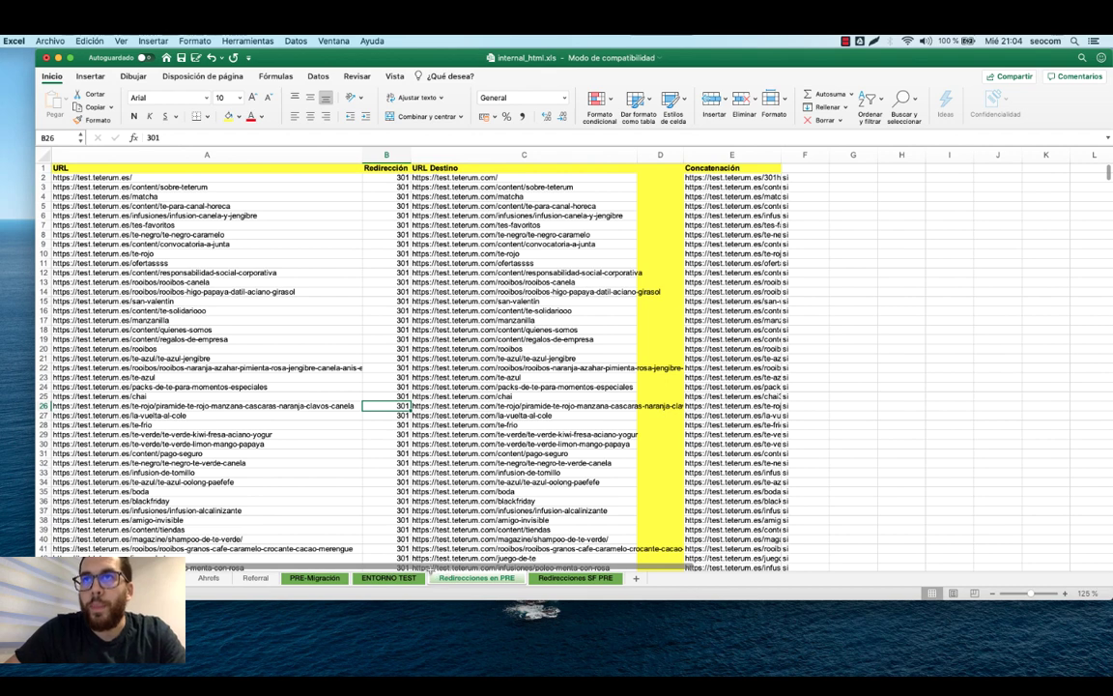
Review the URL, Redirección and URL Destino columns on the Redirecciones en PRE sheet
{"action": "left_click", "coordinate": [387, 377]}
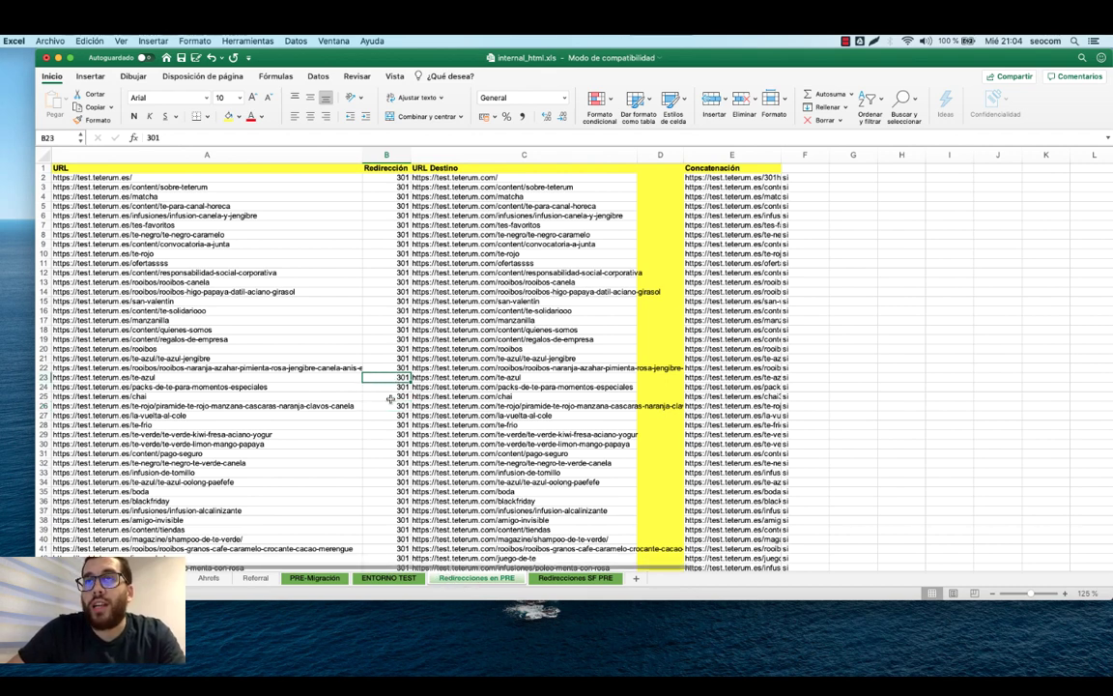
{"action": "left_click", "coordinate": [261, 181]}
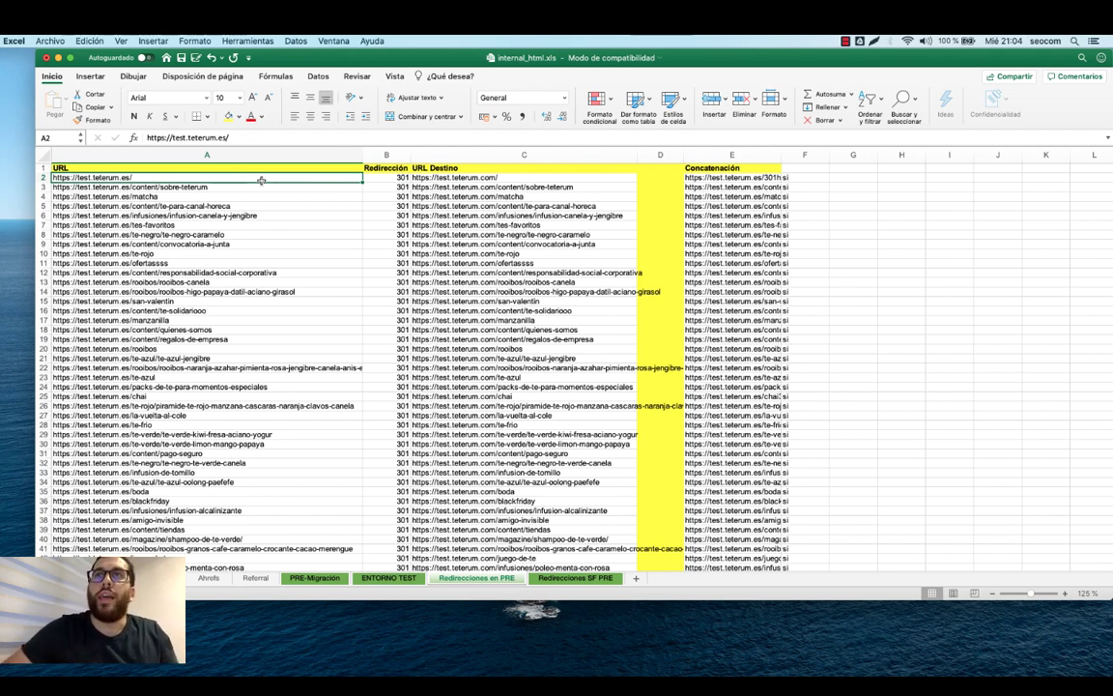
{"action": "left_click", "coordinate": [543, 188]}
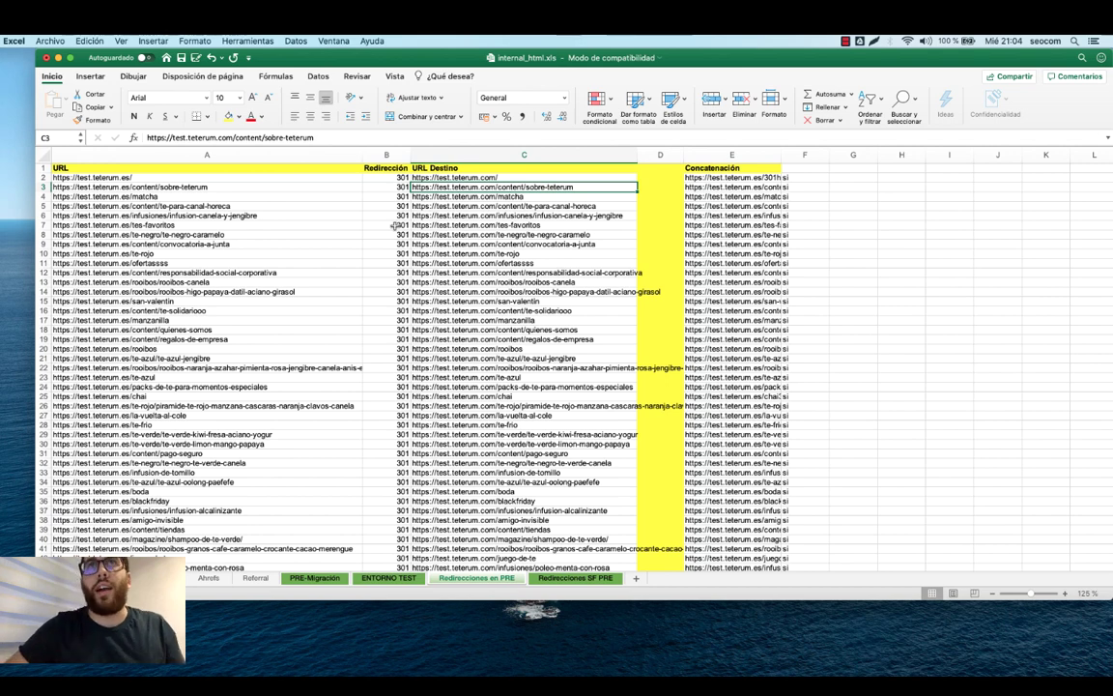
{"action": "left_click_drag", "start_coordinate": [275, 177], "coordinate": [290, 386]}
{"action": "left_click_drag", "start_coordinate": [296, 258], "coordinate": [296, 386]}
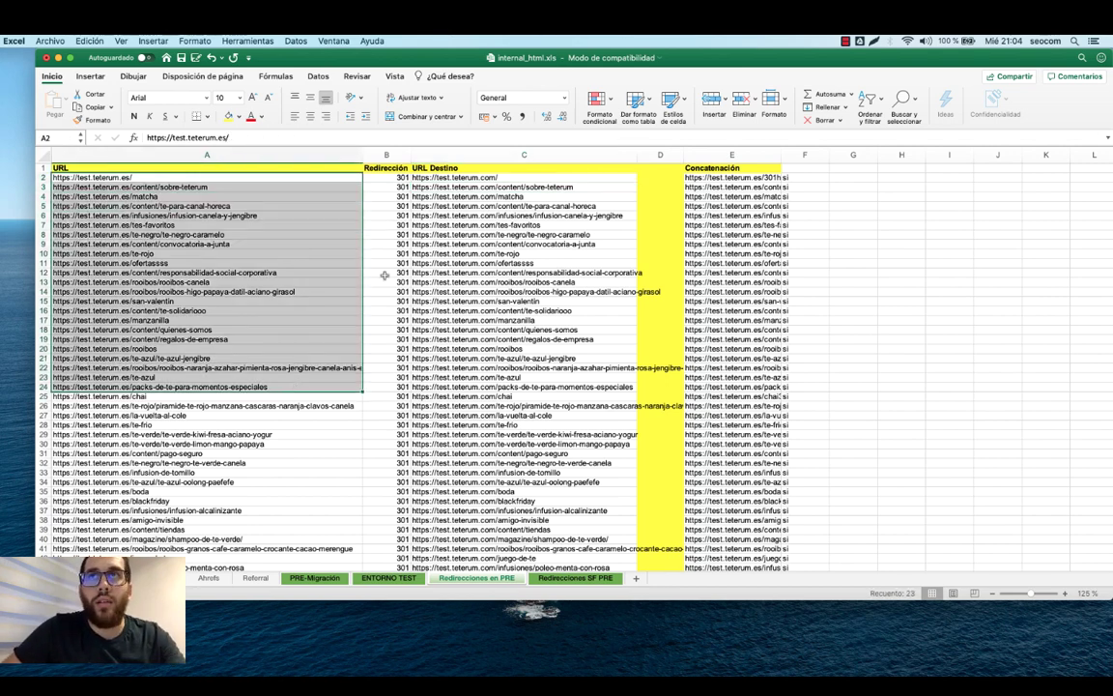
{"action": "left_click_drag", "start_coordinate": [387, 177], "coordinate": [386, 310]}
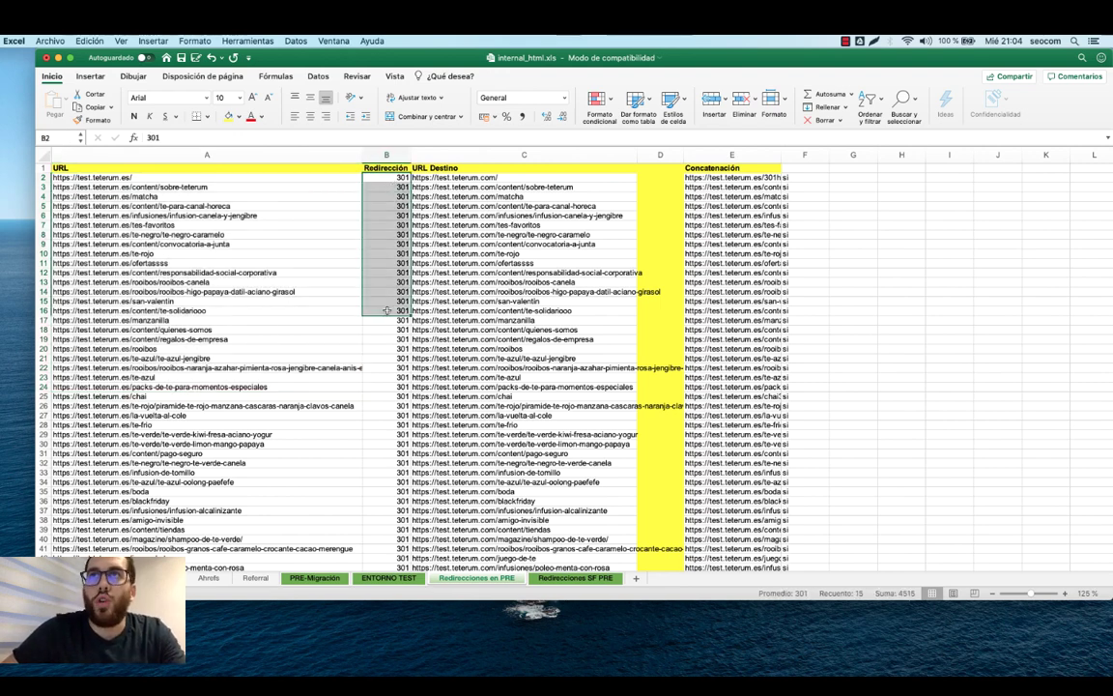
{"action": "left_click_drag", "start_coordinate": [428, 178], "coordinate": [451, 327]}
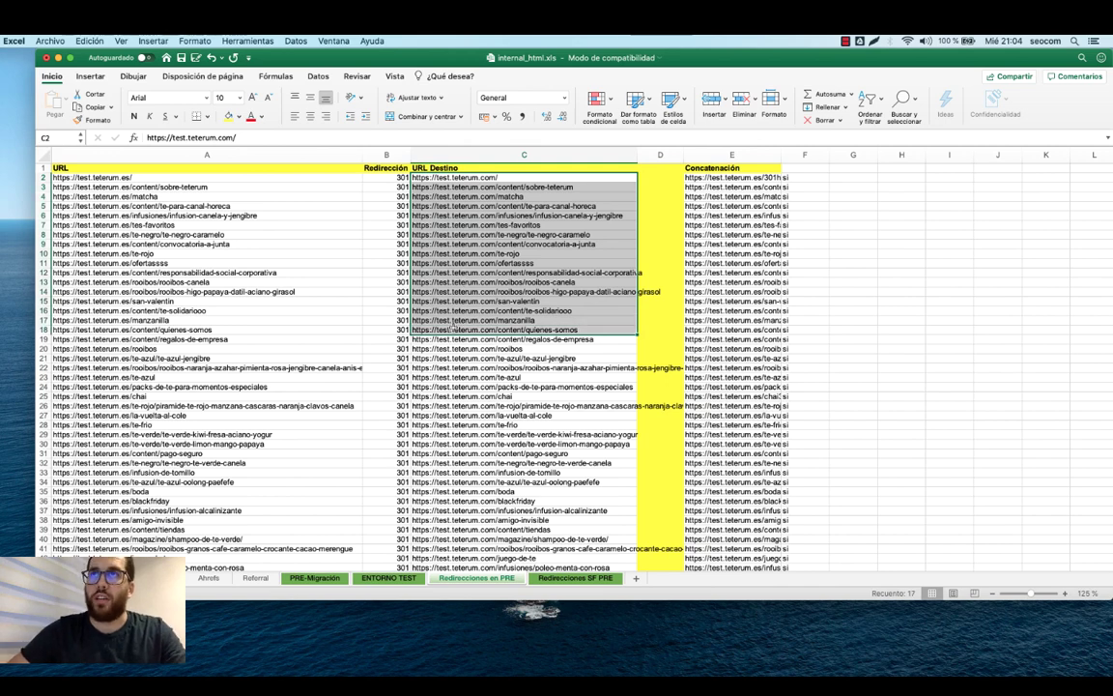
Enter =CONCATENAR(A2;B2;C2) in cell E2 to join the source URL, redirect code and destination URL, and reselect the cell
{"action": "left_click", "coordinate": [726, 178]}
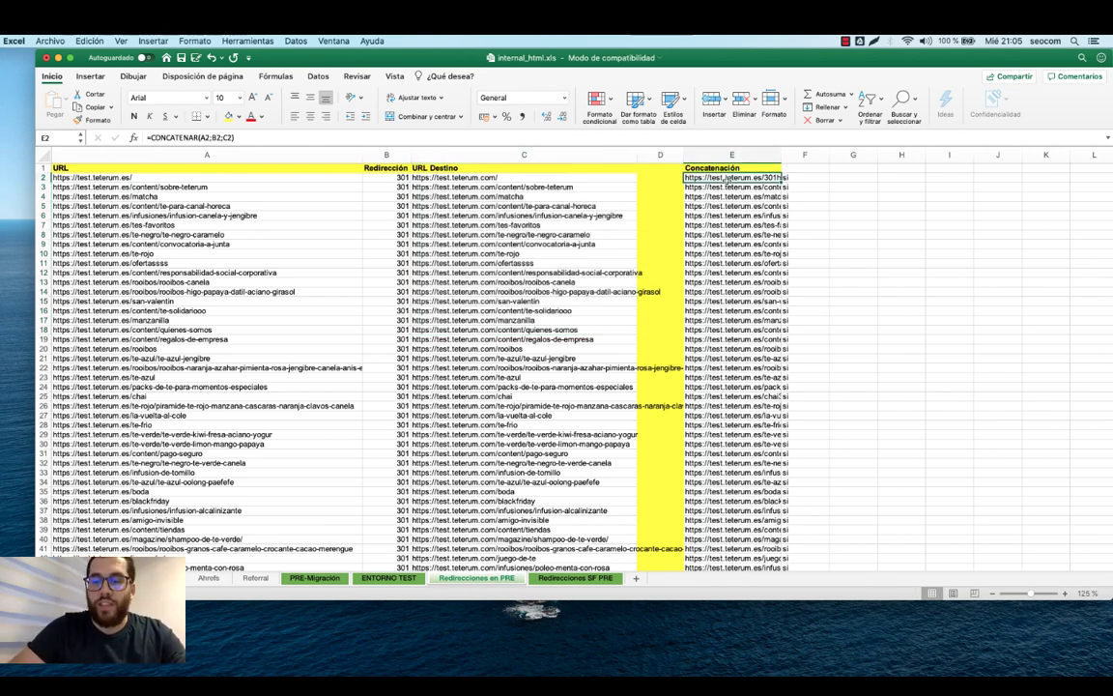
{"action": "type", "text": "=c"}
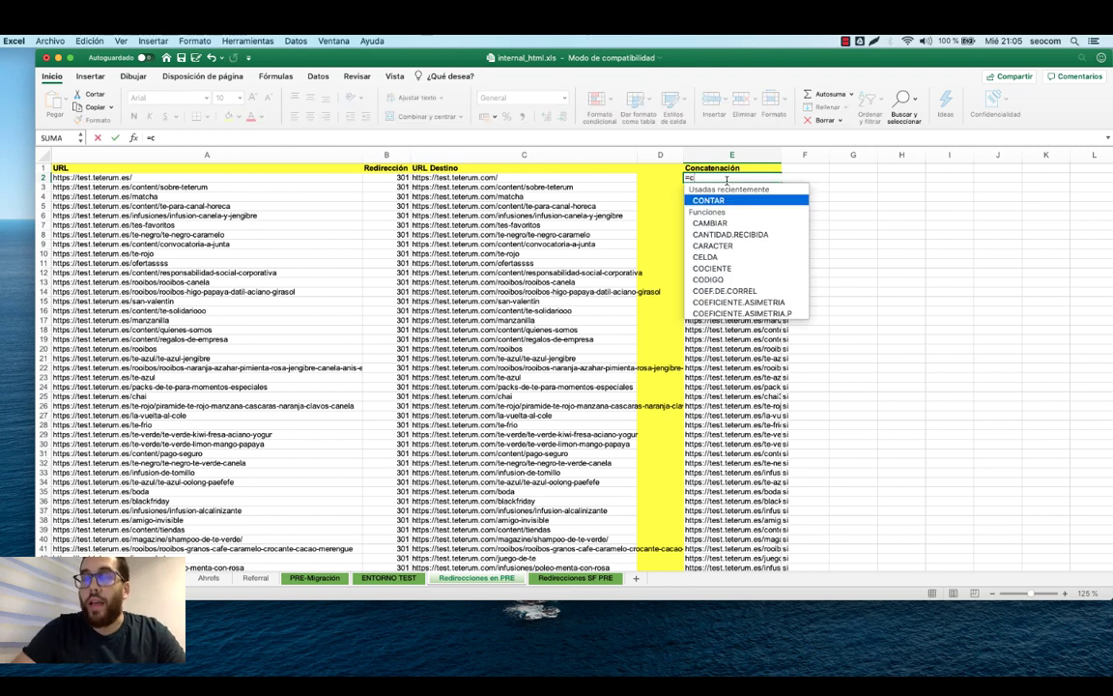
{"action": "type", "text": "onca"}
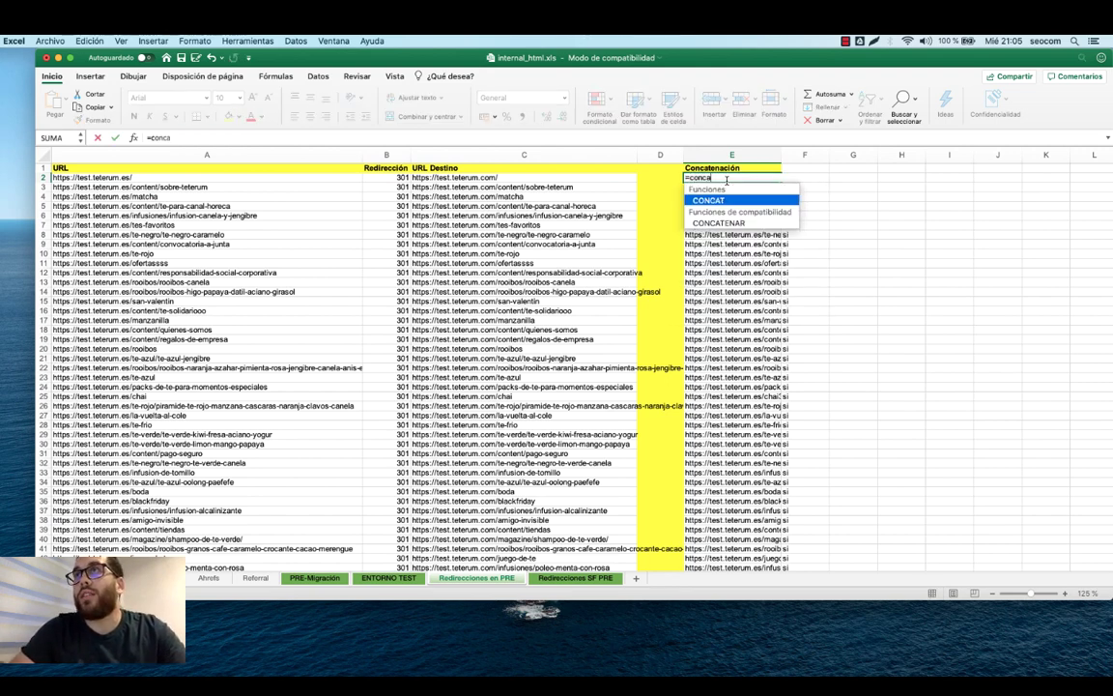
{"action": "key", "text": "Down"}
{"action": "key", "text": "Tab"}
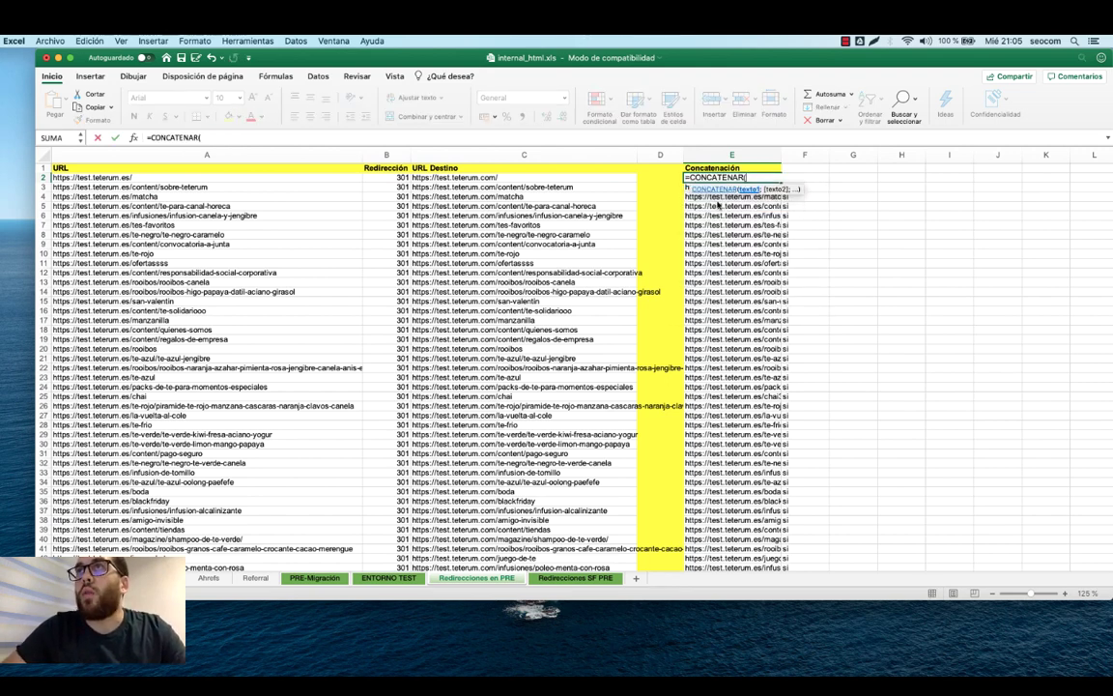
{"action": "left_click", "coordinate": [291, 179]}
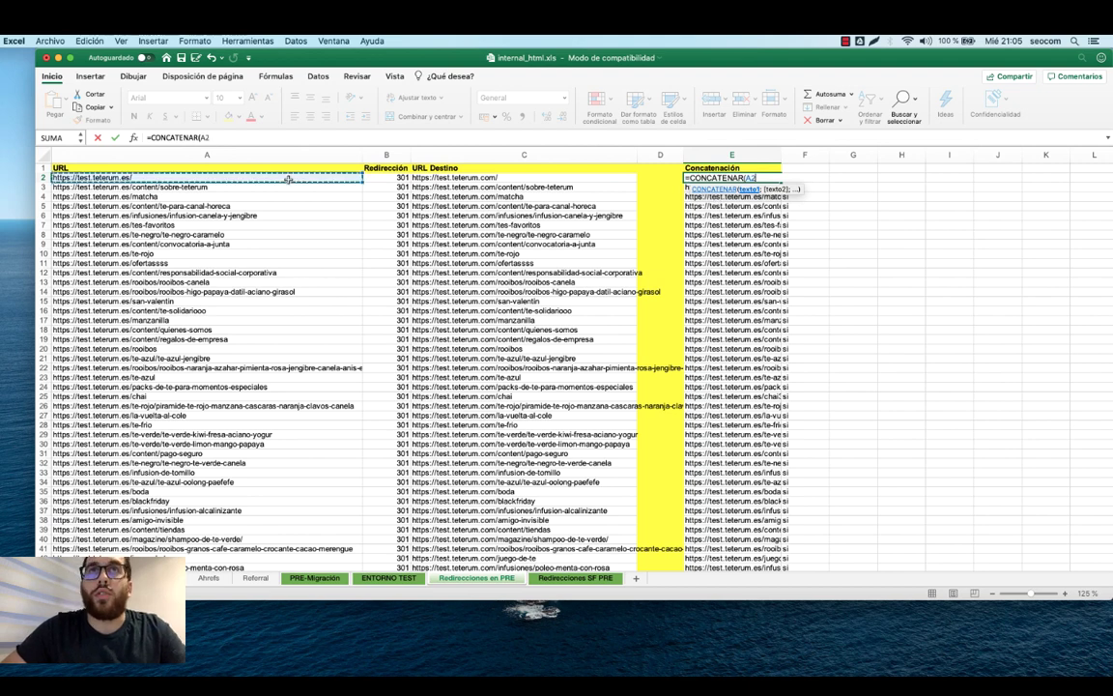
{"action": "type", "text": ";"}
{"action": "left_click", "coordinate": [404, 178]}
{"action": "type", "text": ";"}
{"action": "left_click", "coordinate": [422, 179]}
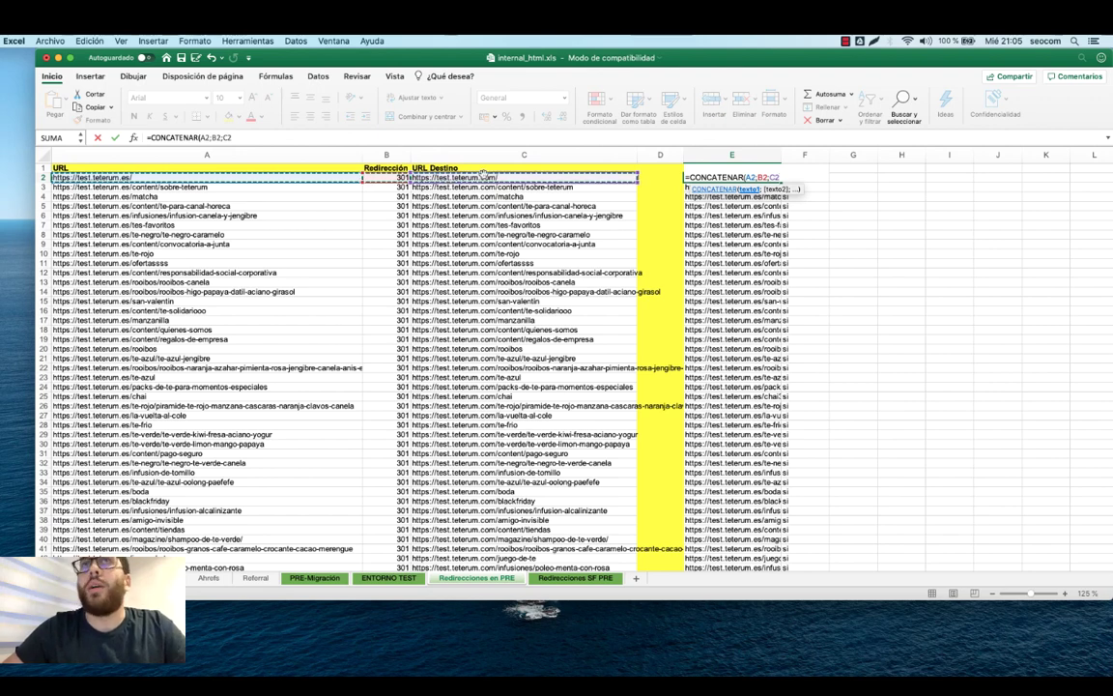
{"action": "type", "text": ")"}
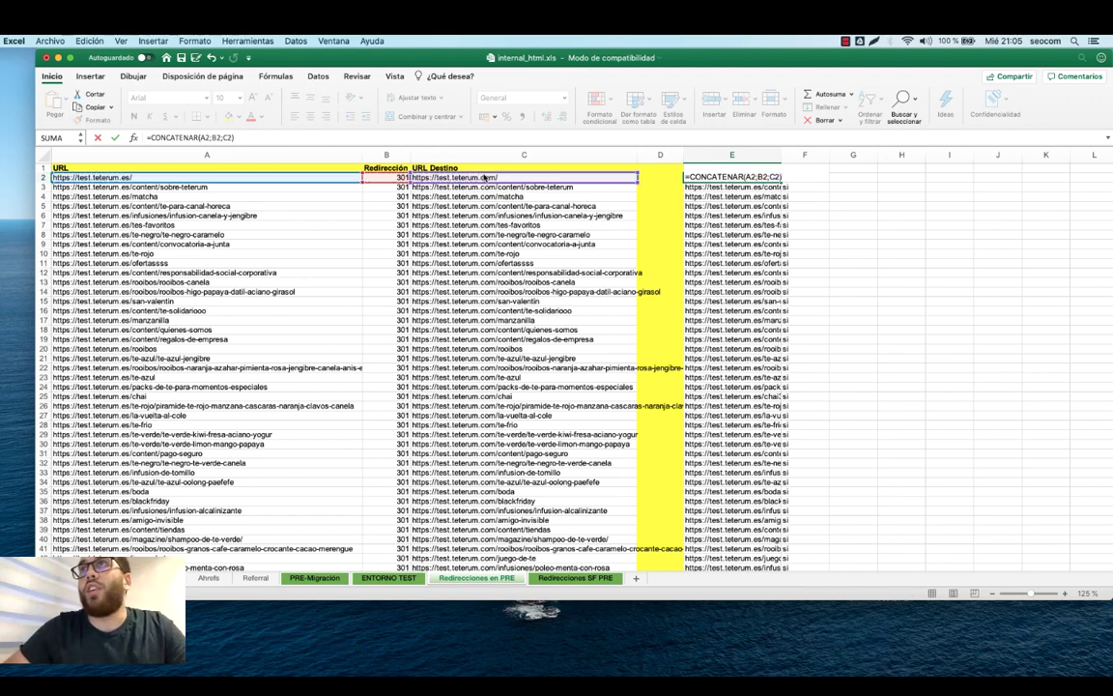
{"action": "key", "text": "Return"}
{"action": "left_click", "coordinate": [706, 177]}
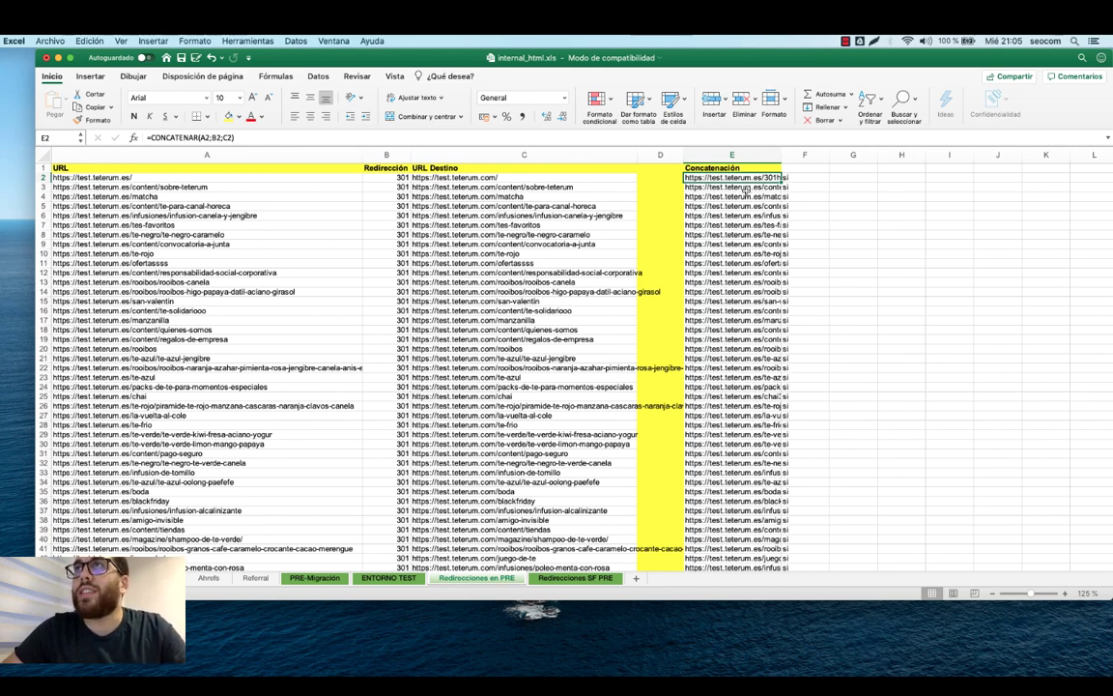
Check the marker in F2, then review the URL, Redirección, URL Destino and Concatenación columns on the Redirecciones SF PRE sheet
{"action": "left_click", "coordinate": [805, 179]}
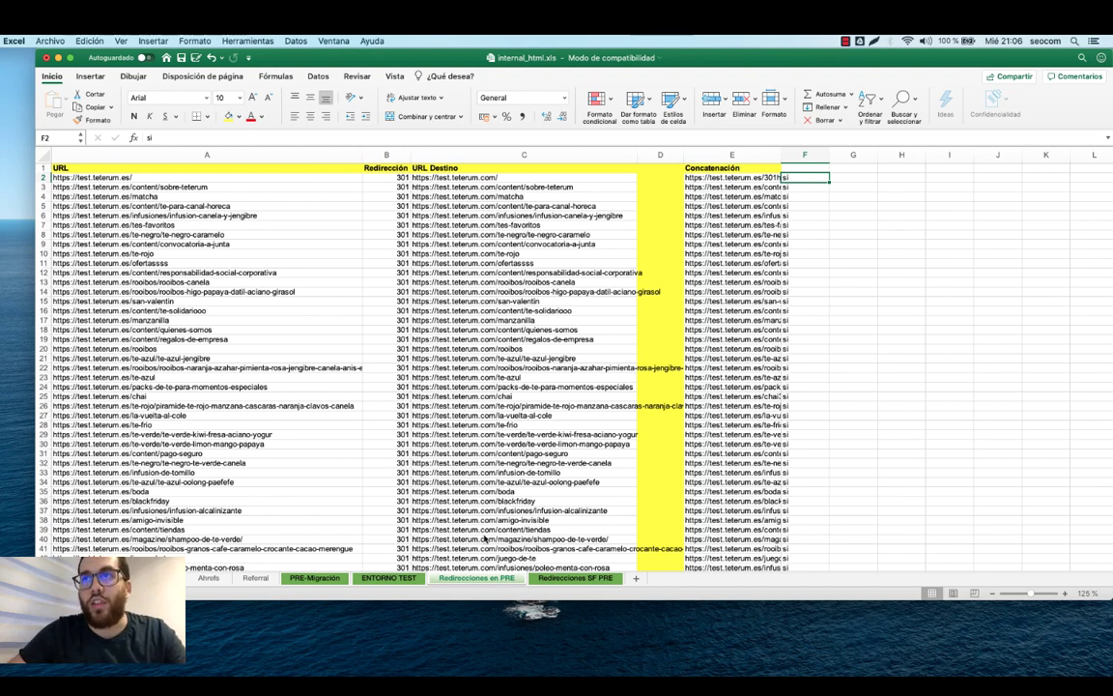
{"action": "left_click", "coordinate": [570, 578]}
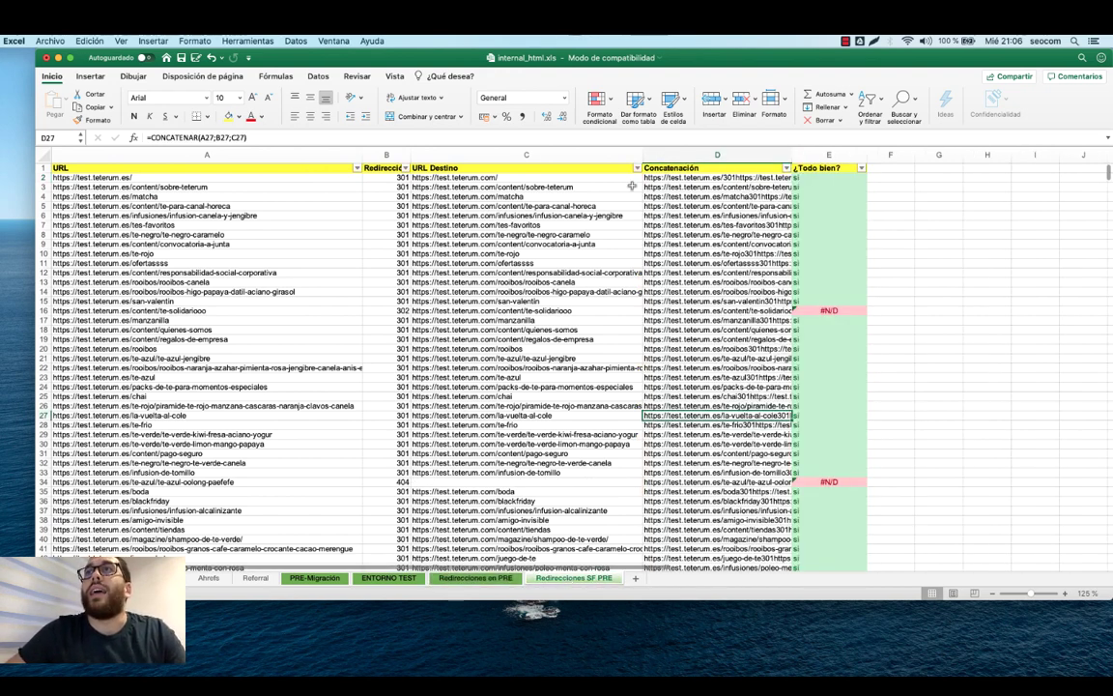
{"action": "left_click", "coordinate": [492, 187]}
{"action": "left_click", "coordinate": [302, 177]}
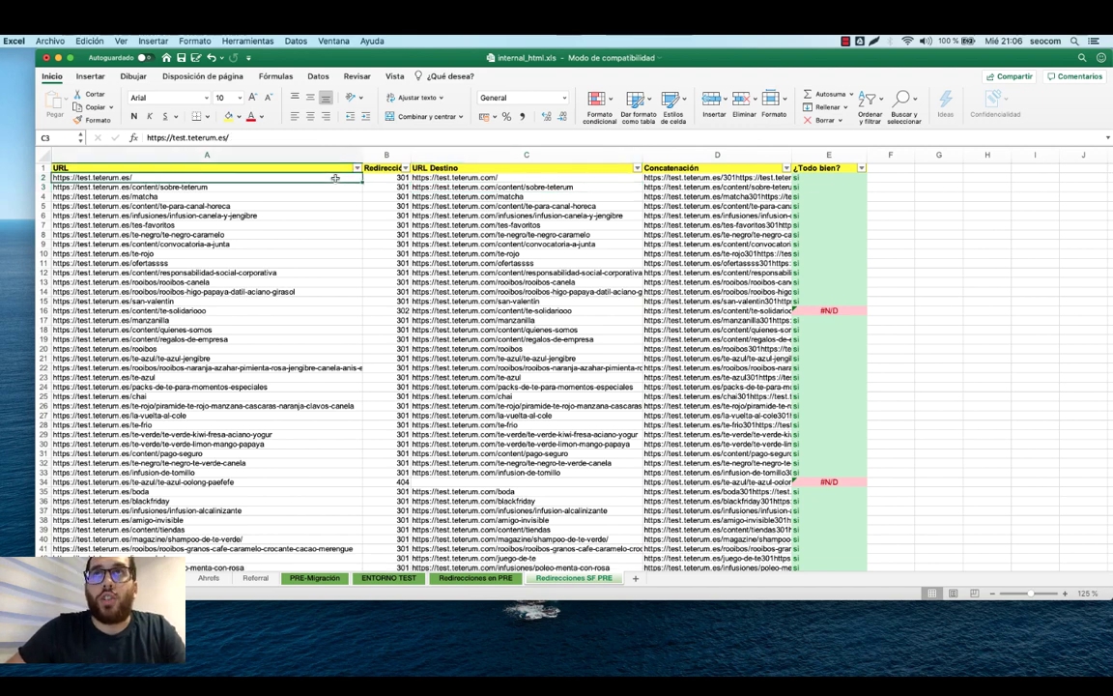
{"action": "left_click_drag", "start_coordinate": [301, 178], "coordinate": [280, 433]}
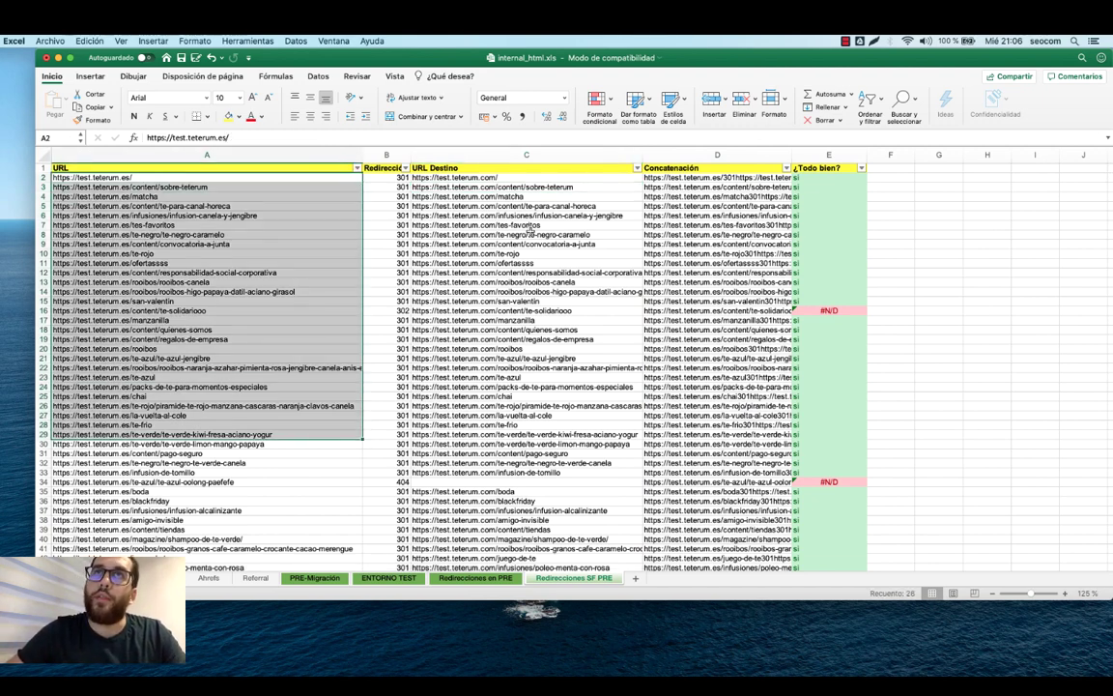
{"action": "left_click", "coordinate": [389, 178]}
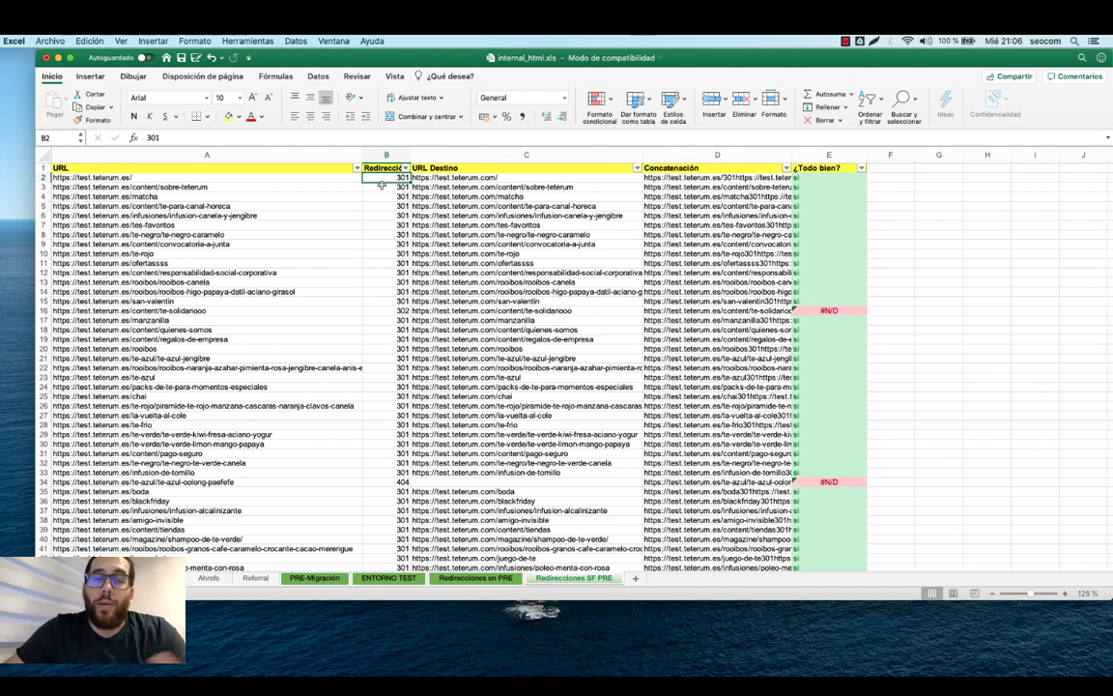
{"action": "left_click", "coordinate": [453, 180]}
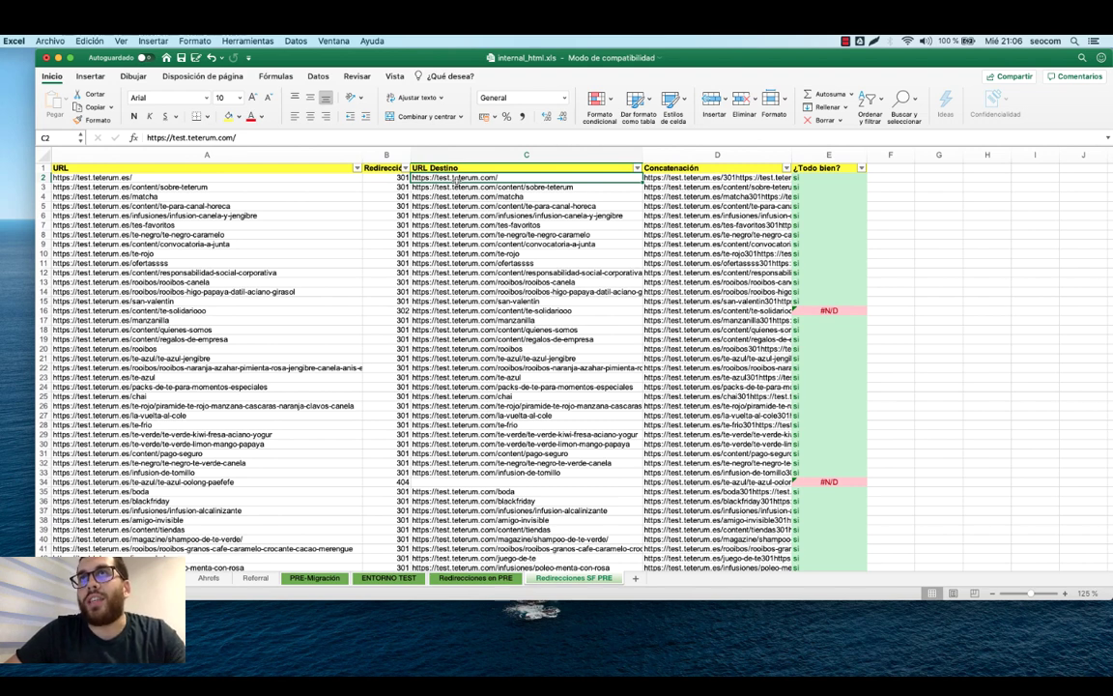
{"action": "left_click", "coordinate": [681, 178]}
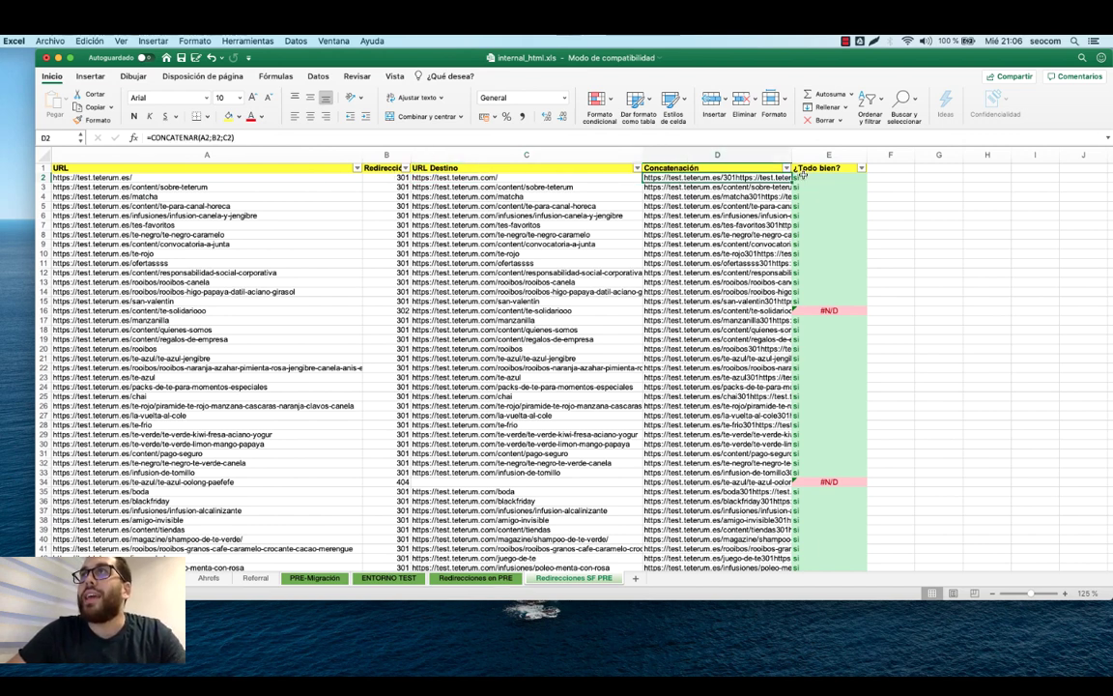
Enter =BUSCARV(D2;'Redirecciones en PRE'!E:F;2;FALSO) in cell E2 to check the first crawled redirect against the planned ones, and reselect the cell
{"action": "left_click", "coordinate": [802, 176]}
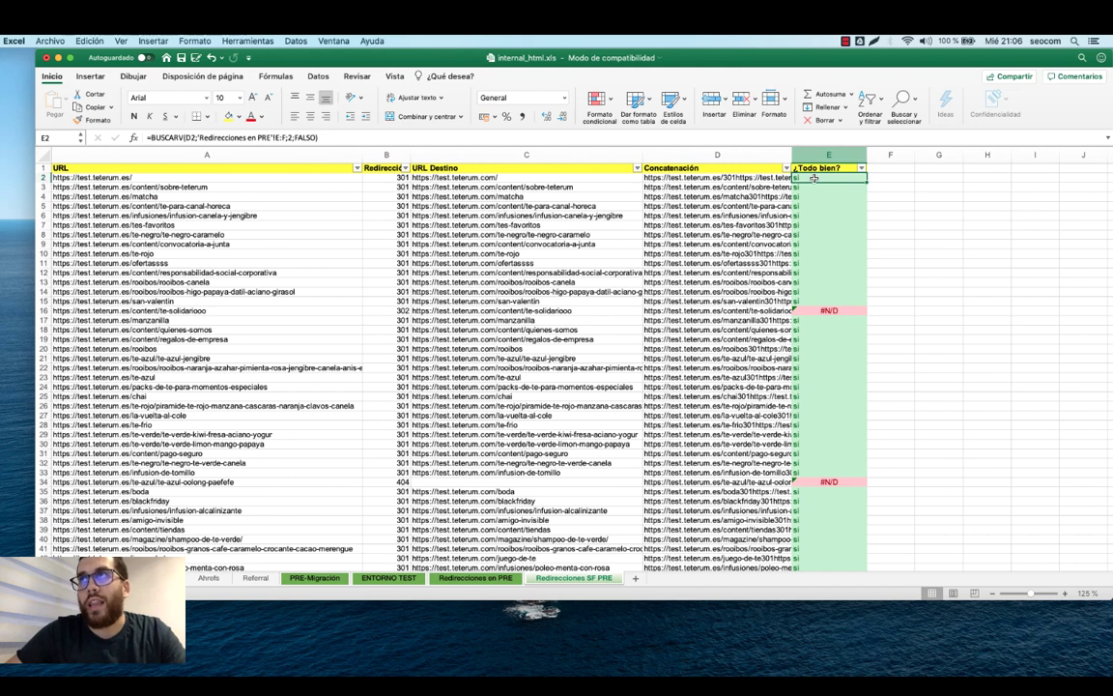
{"action": "type", "text": "=buscar"}
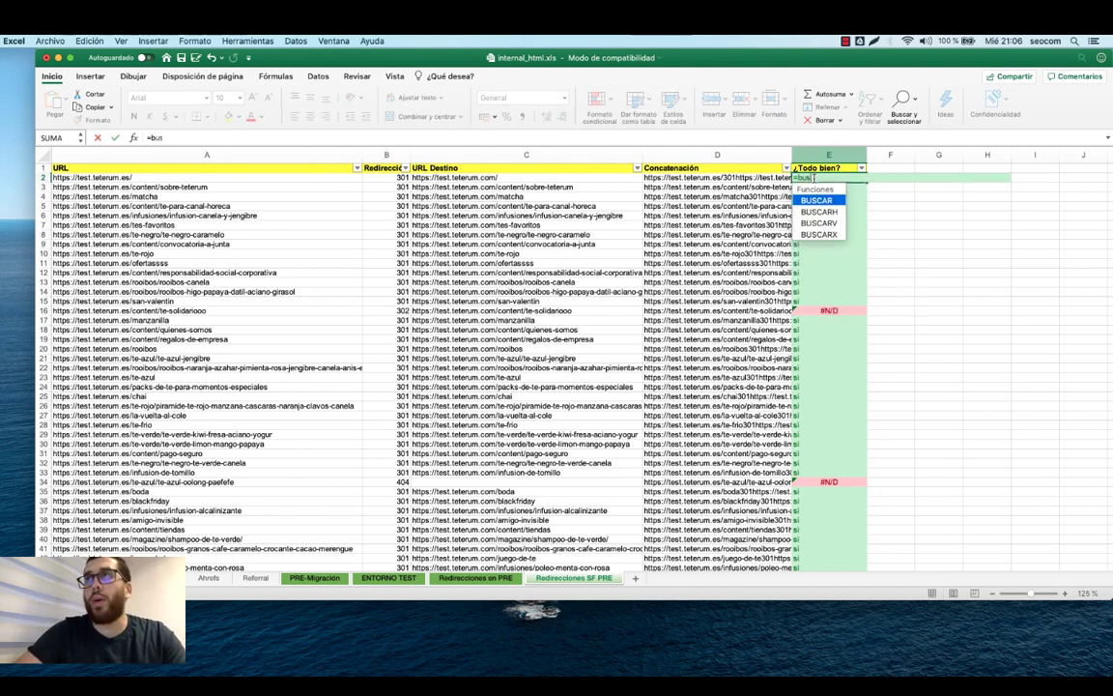
{"action": "double_click", "coordinate": [818, 223]}
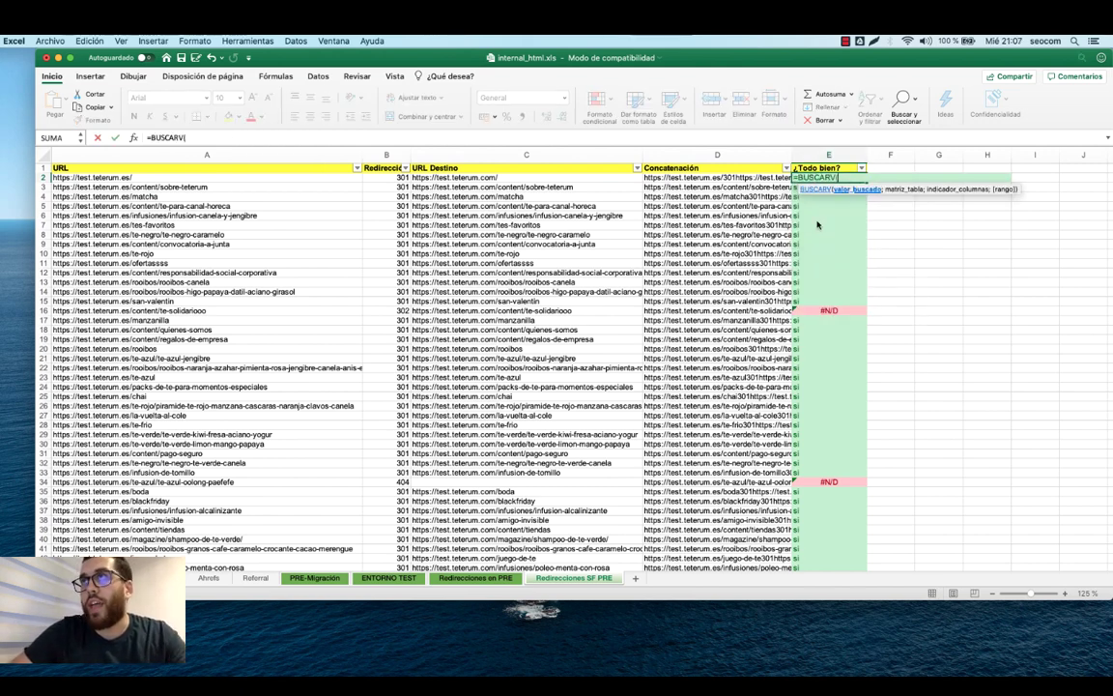
{"action": "left_click", "coordinate": [721, 178]}
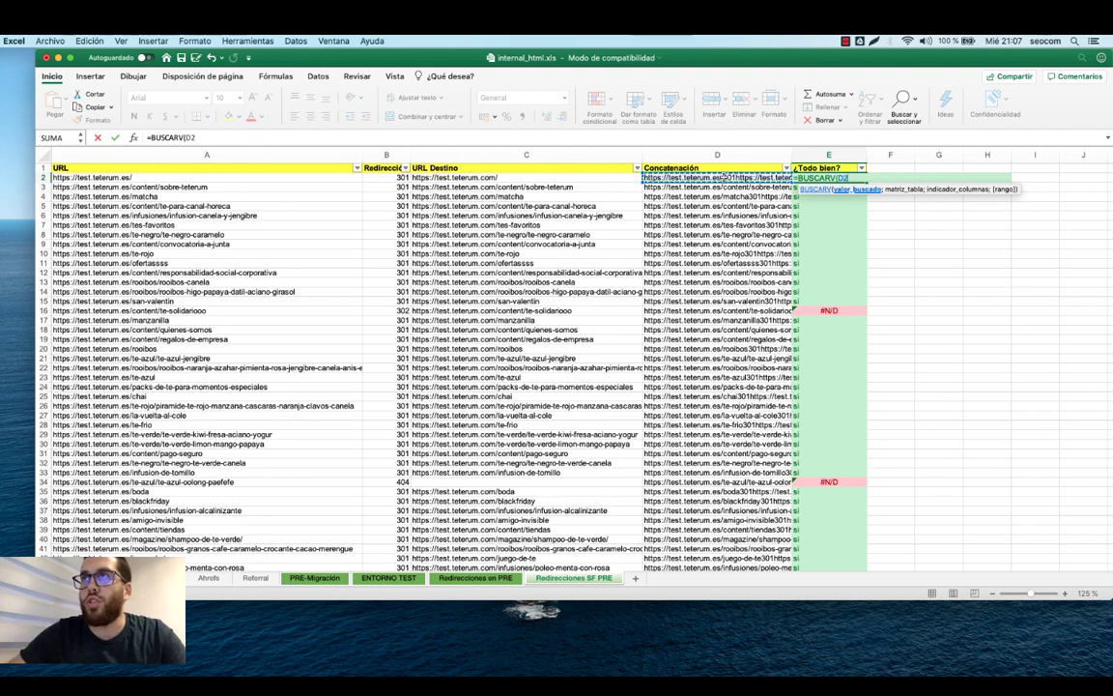
{"action": "type", "text": ";"}
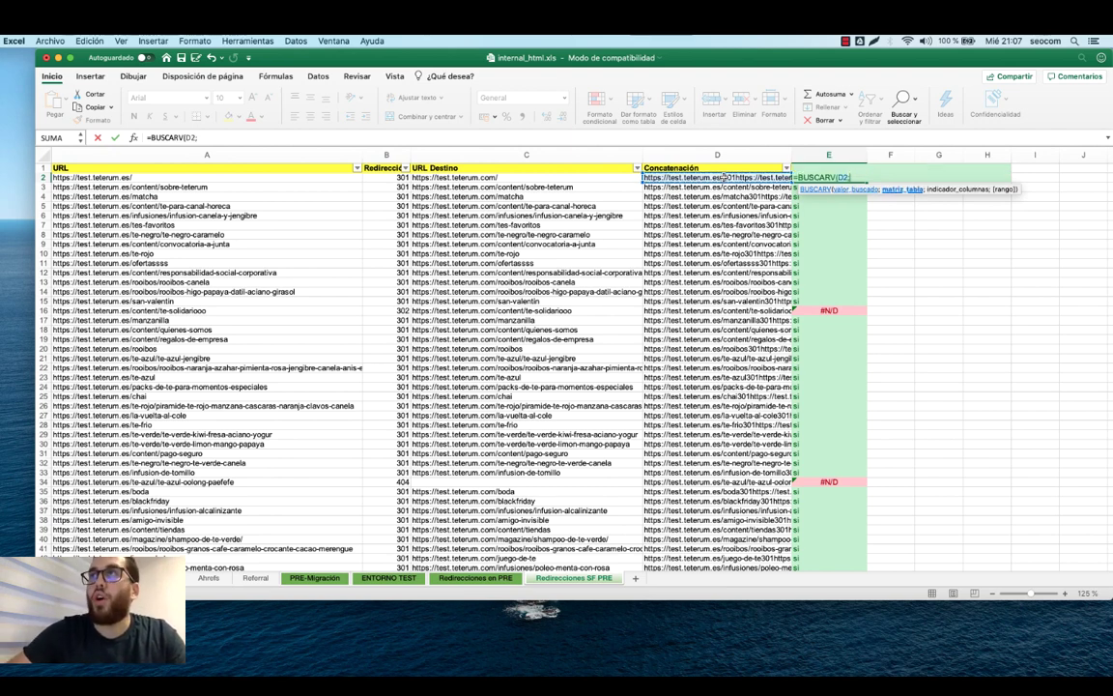
{"action": "left_click", "coordinate": [467, 578]}
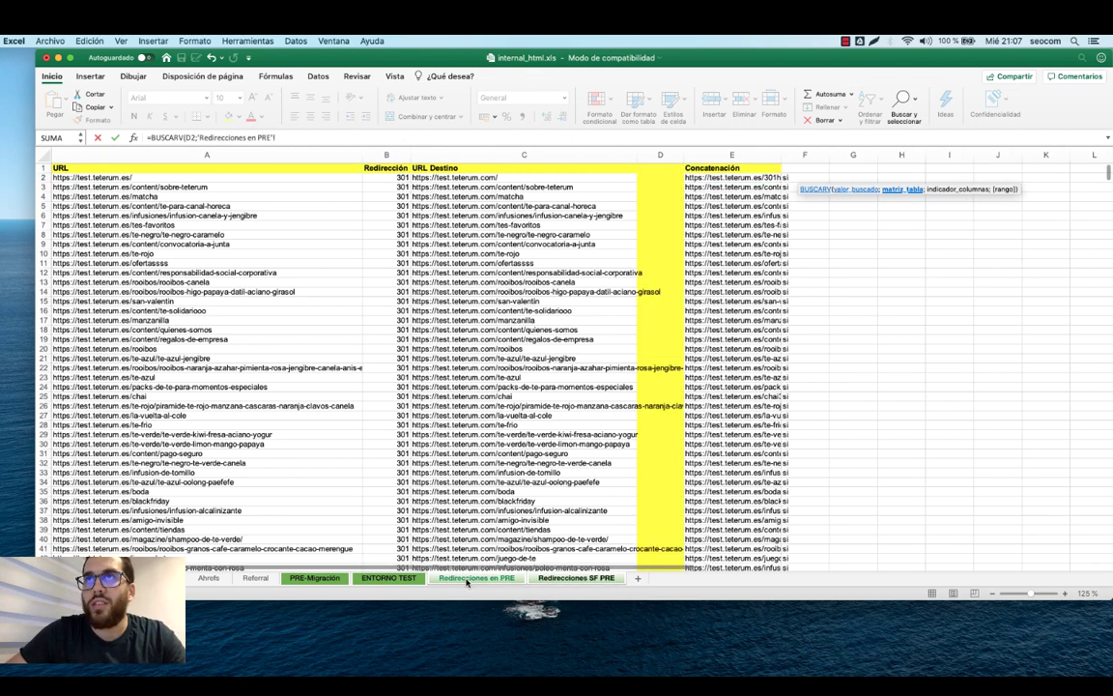
{"action": "left_click_drag", "start_coordinate": [710, 154], "coordinate": [800, 154]}
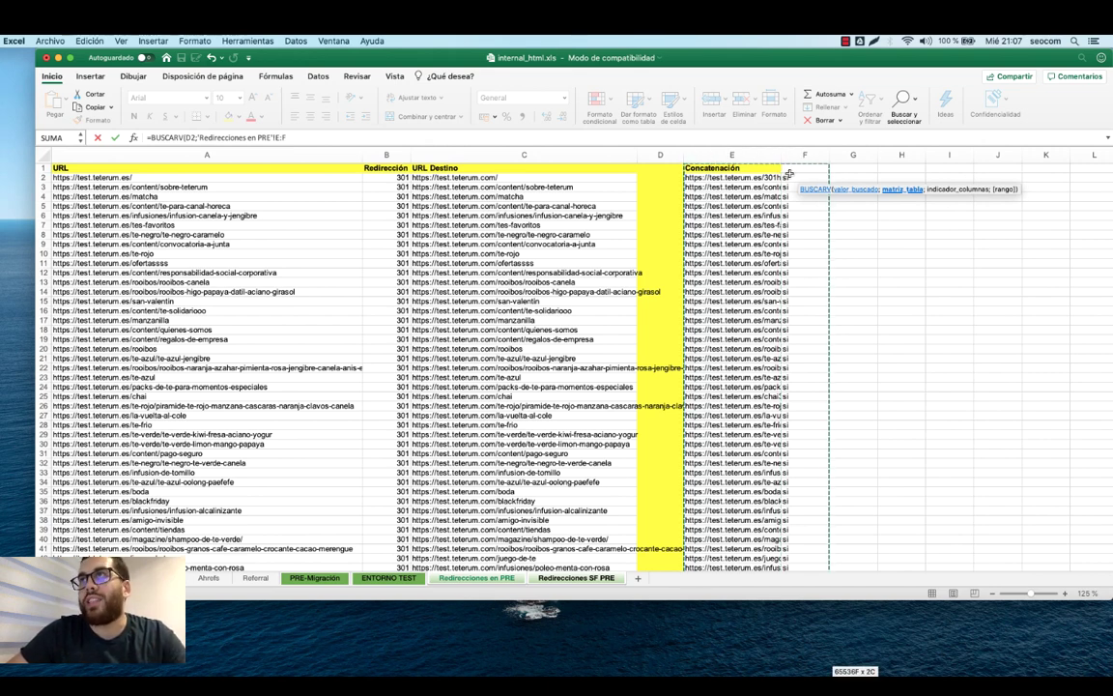
{"action": "left_click", "coordinate": [360, 141]}
{"action": "type", "text": ";"}
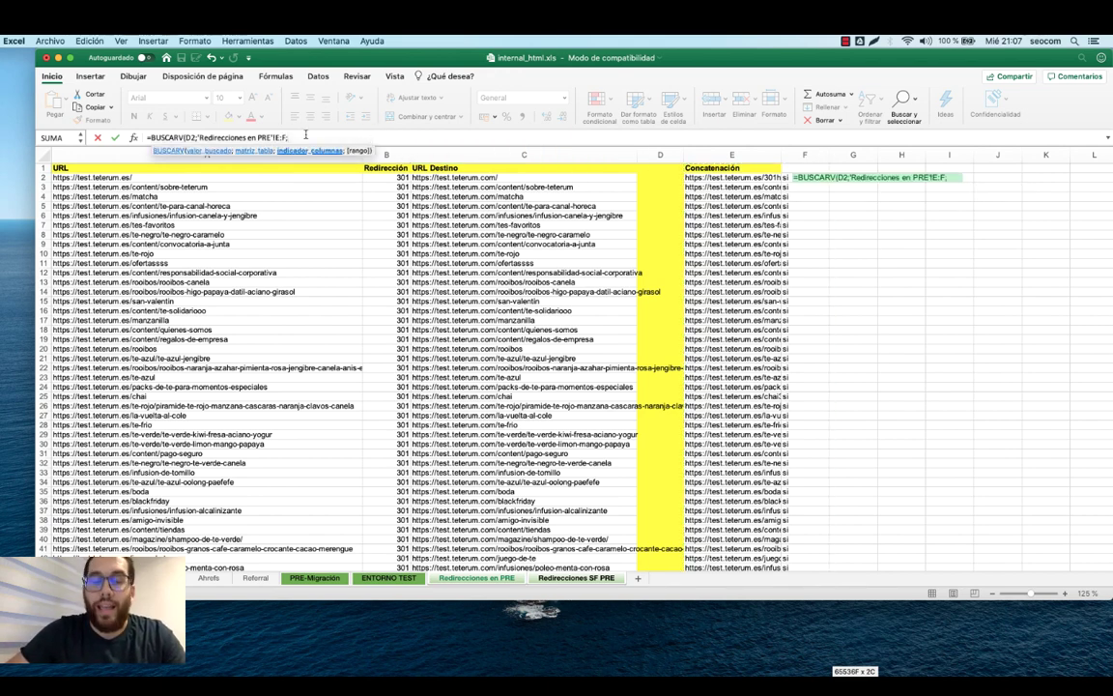
{"action": "type", "text": "2"}
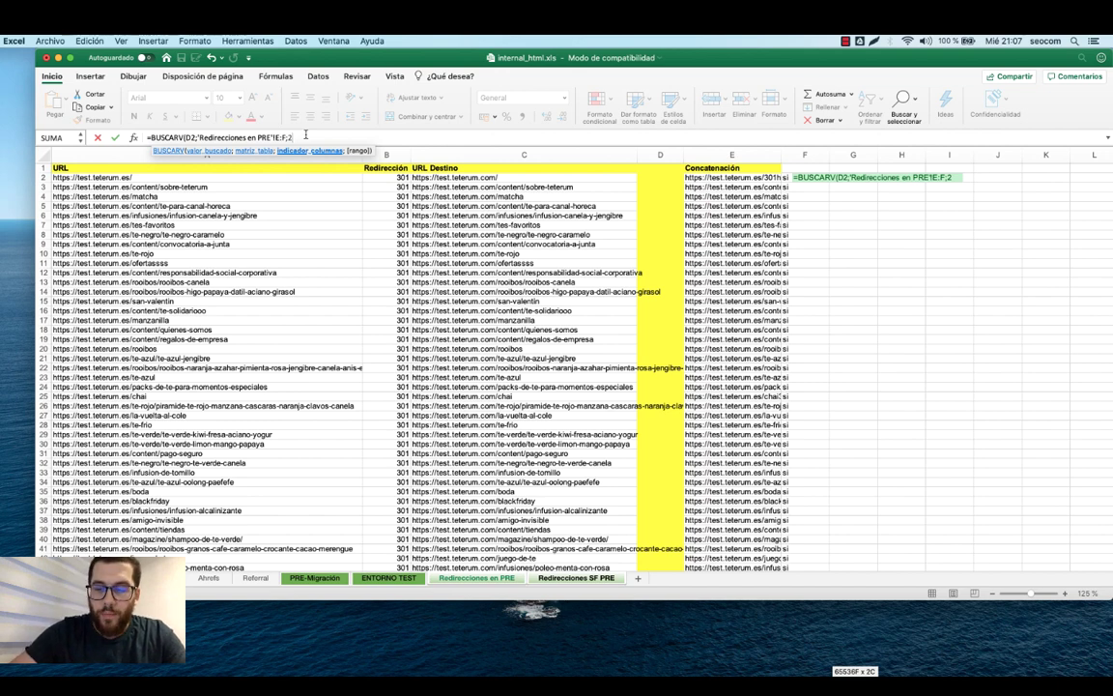
{"action": "type", "text": ";FALSO)"}
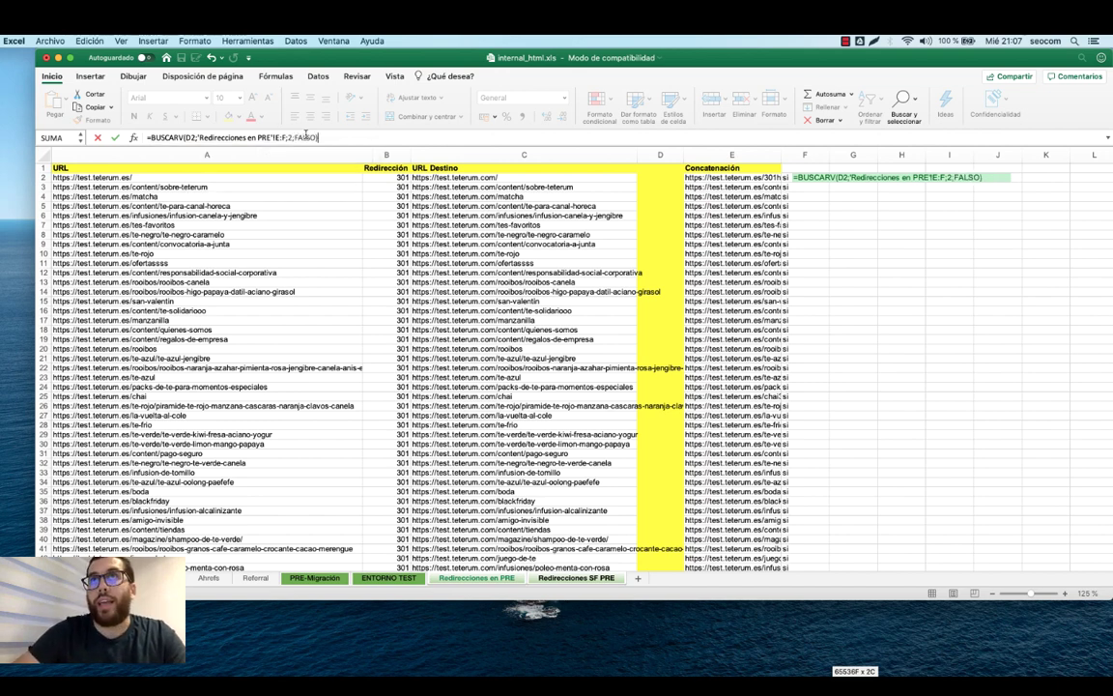
{"action": "key", "text": "Return"}
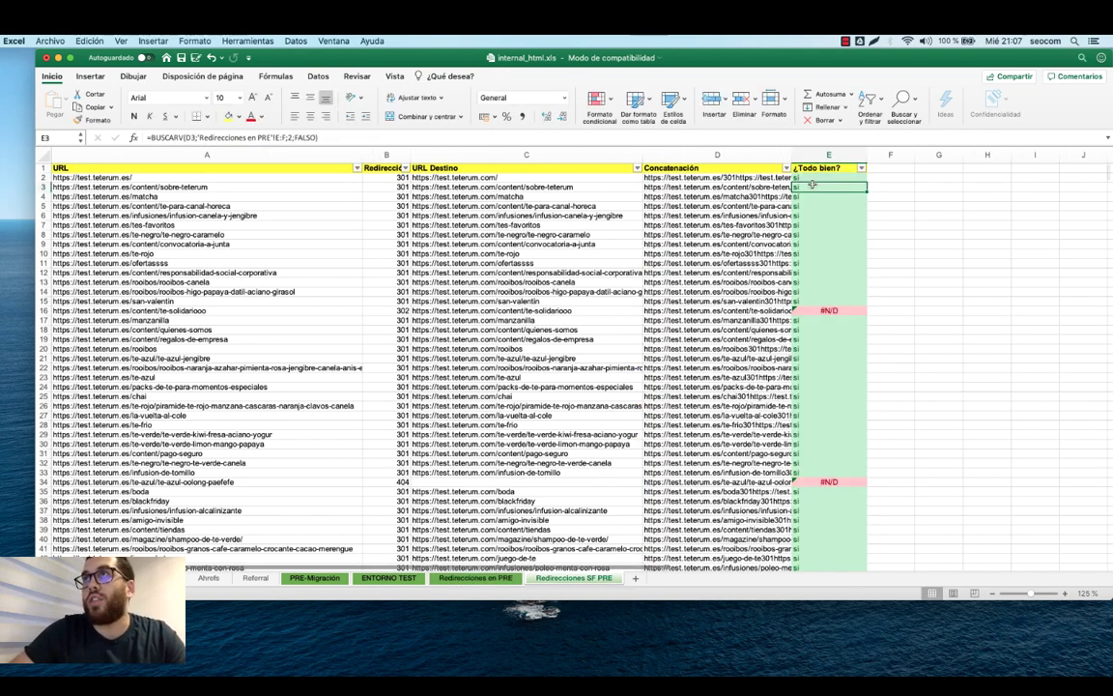
{"action": "left_click", "coordinate": [816, 179]}
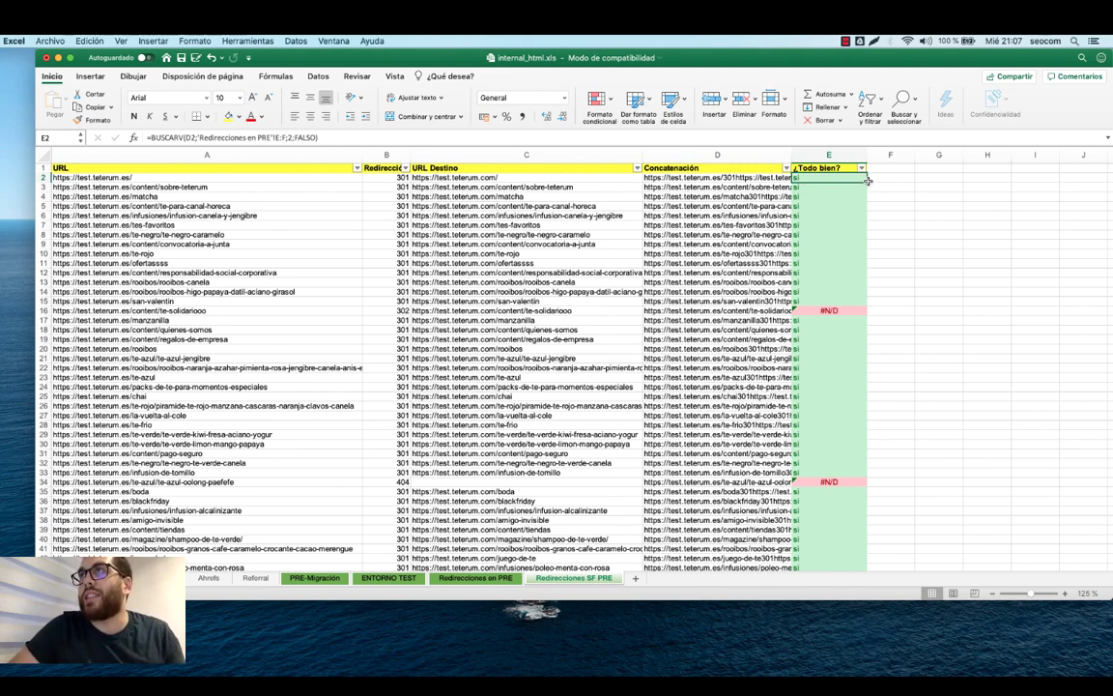
{"action": "mouse_move", "coordinate": [868, 181]}
{"action": "left_mouse_down"}
{"action": "mouse_move", "coordinate": [865, 279]}
{"action": "mouse_move", "coordinate": [864, 179]}
{"action": "left_mouse_up"}
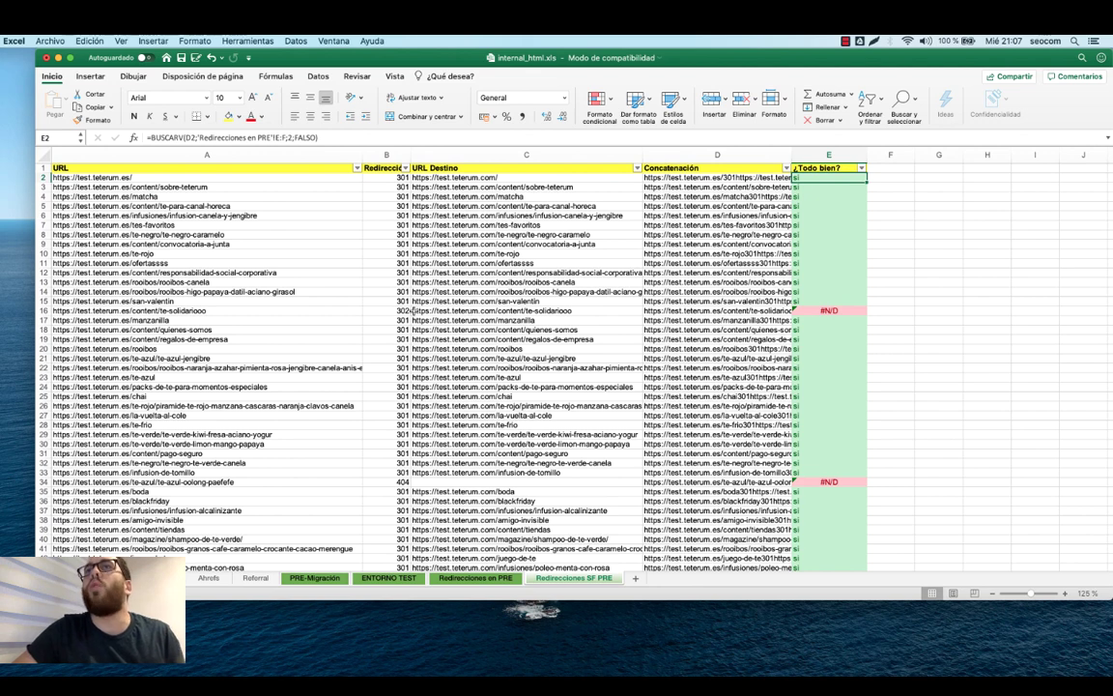
Inspect the lookup result, redirect code and destination URL in row 16 for the te-solidariooo page
{"action": "left_click", "coordinate": [836, 310]}
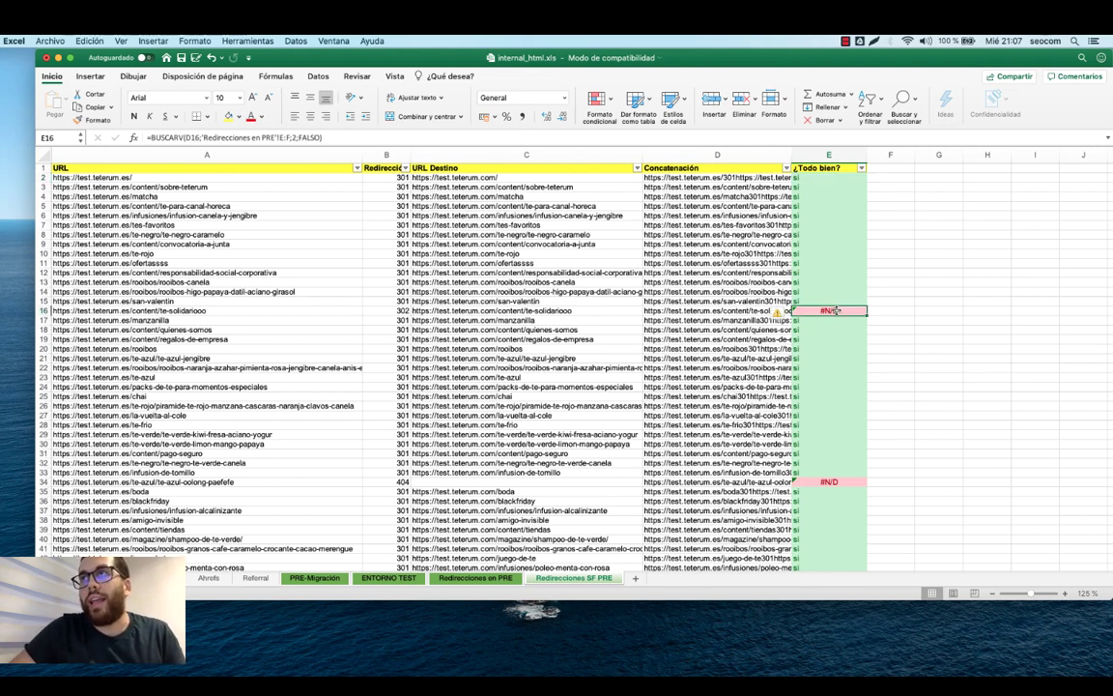
{"action": "left_click", "coordinate": [393, 310]}
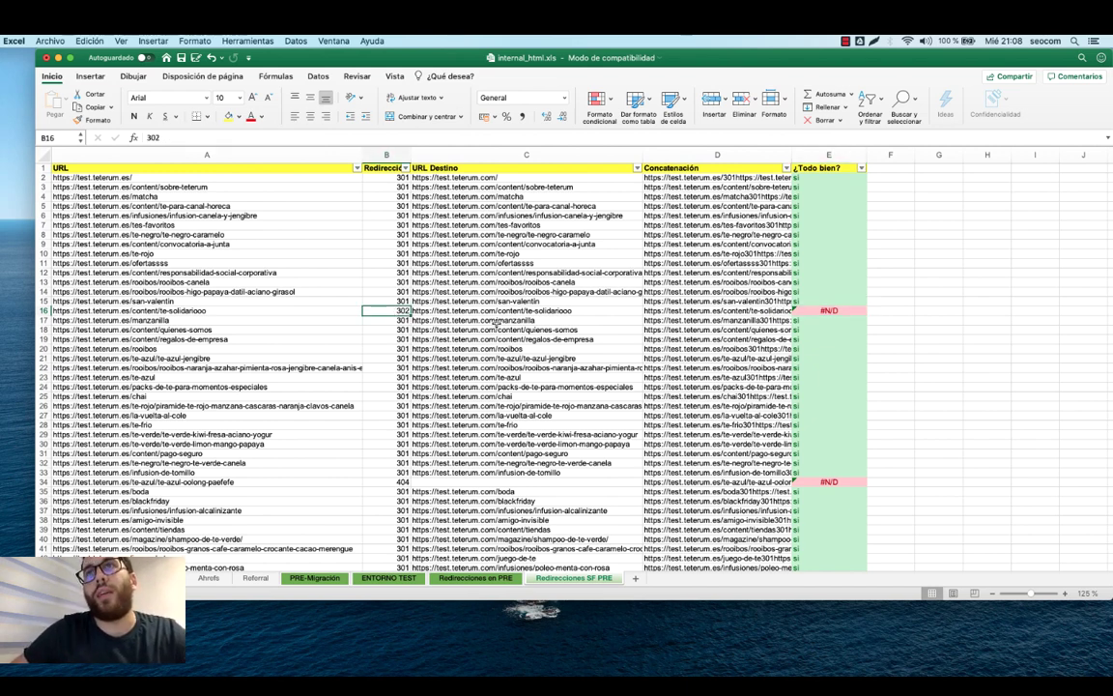
{"action": "left_click", "coordinate": [579, 310]}
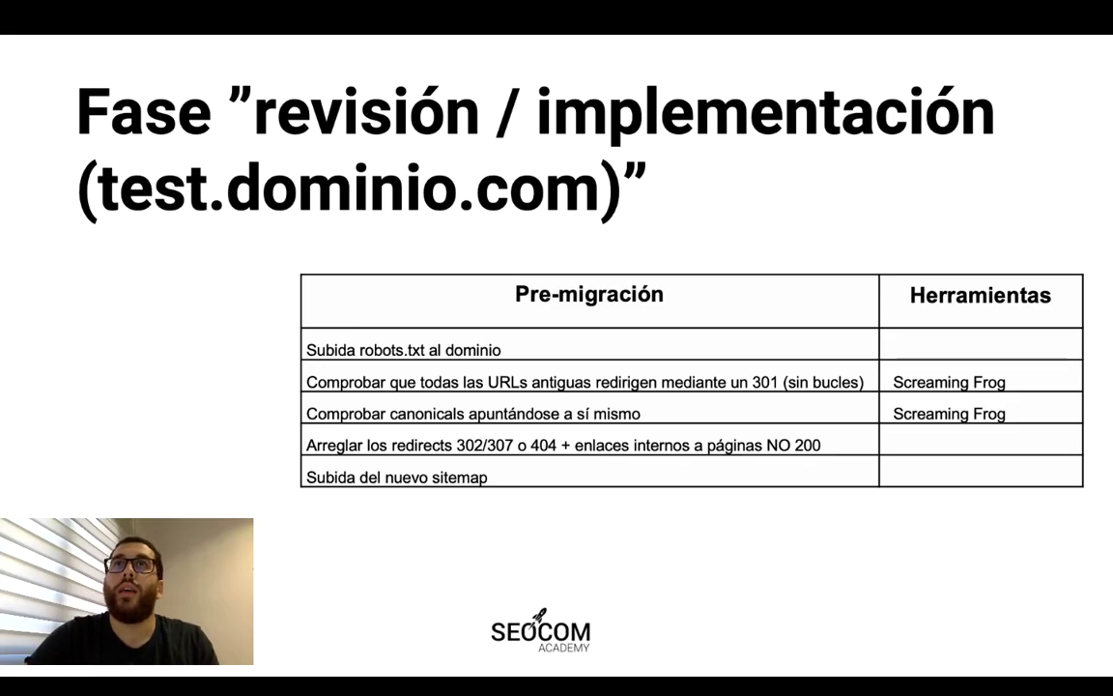
{"action": "key", "text": "Right"}
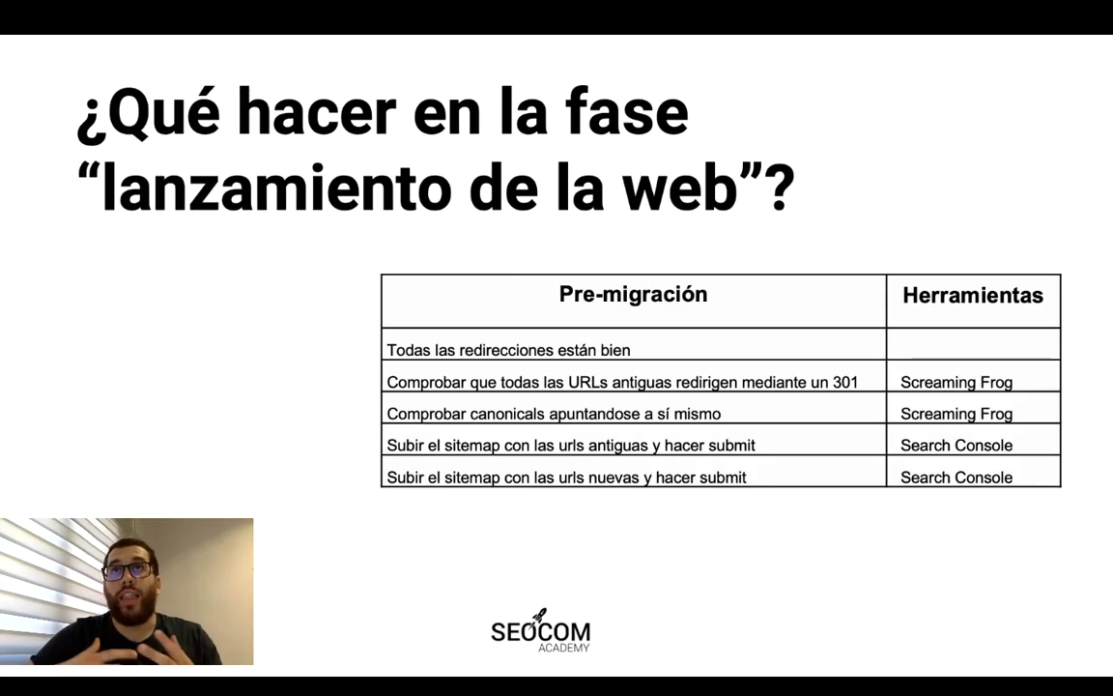